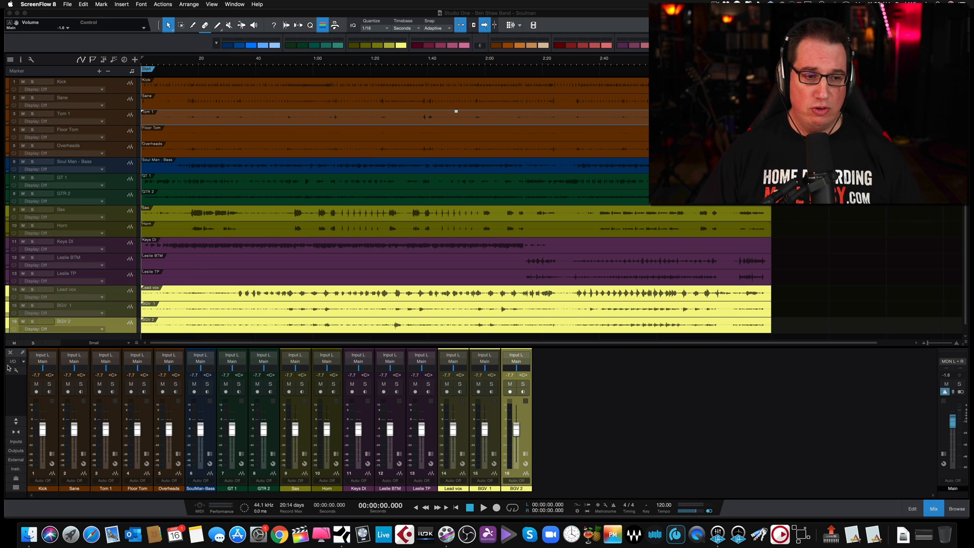
click(18, 419)
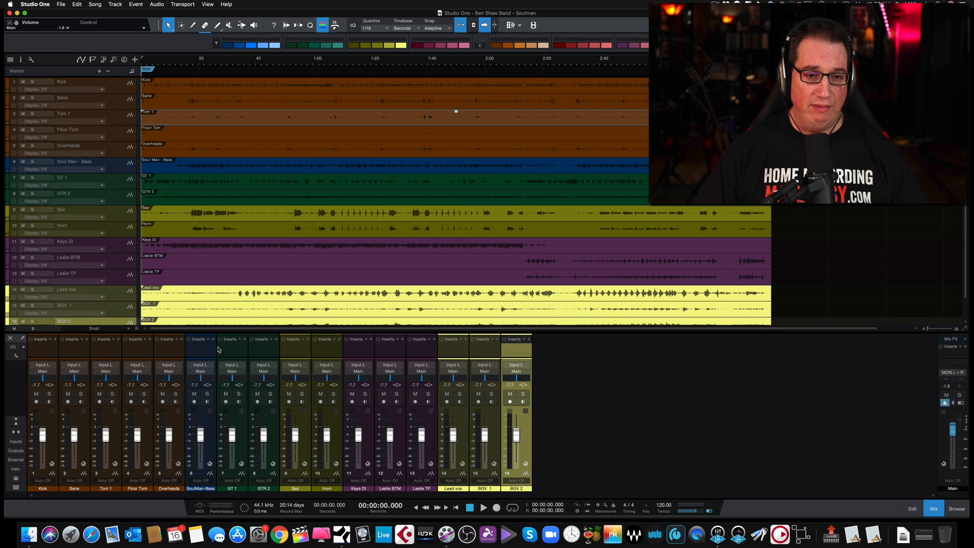
mouse_move(223, 320)
mouse_down()
mouse_move(235, 267)
mouse_move(209, 330)
mouse_up()
click(15, 424)
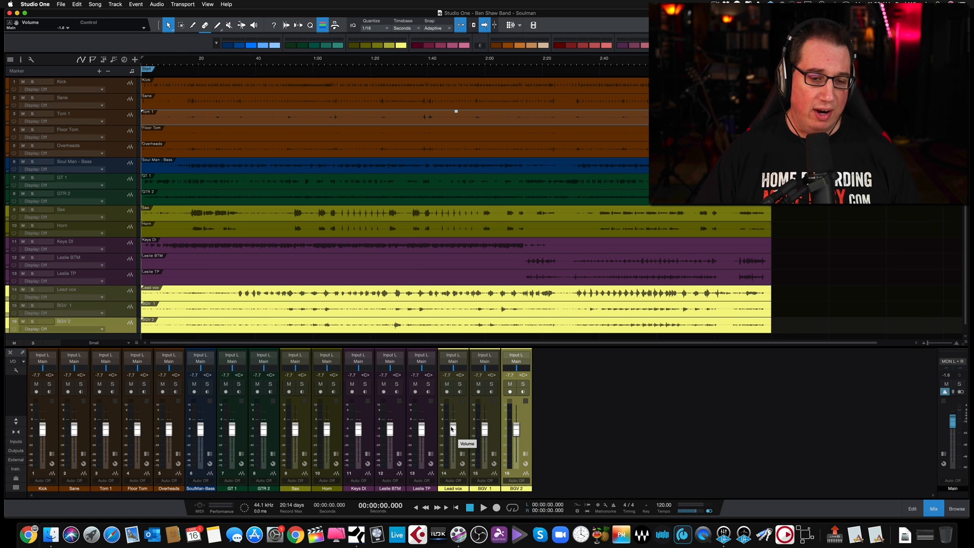
Play the song from 17 seconds and set the Keys DI fader to -6.2, Sax to -15.1 and Horn to -11.1 dB
click(190, 65)
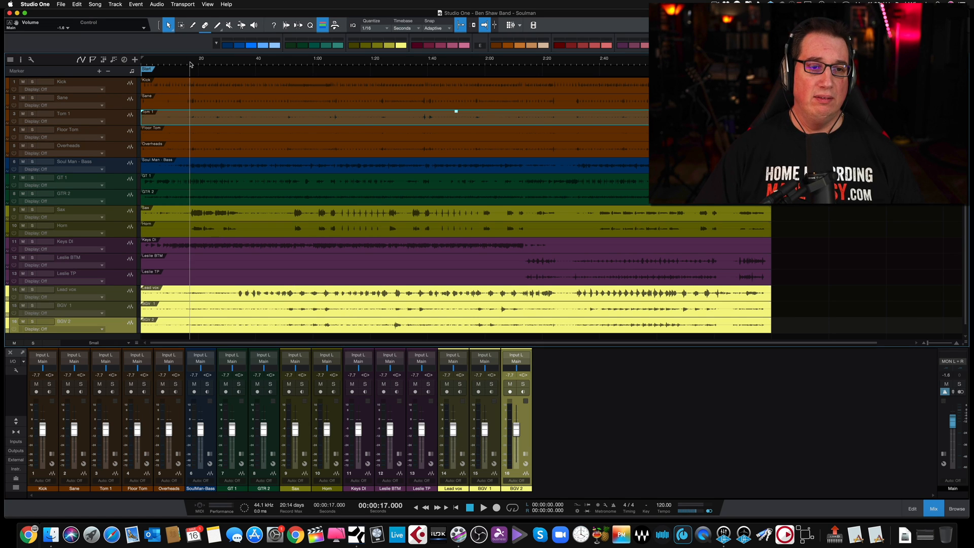
key(space)
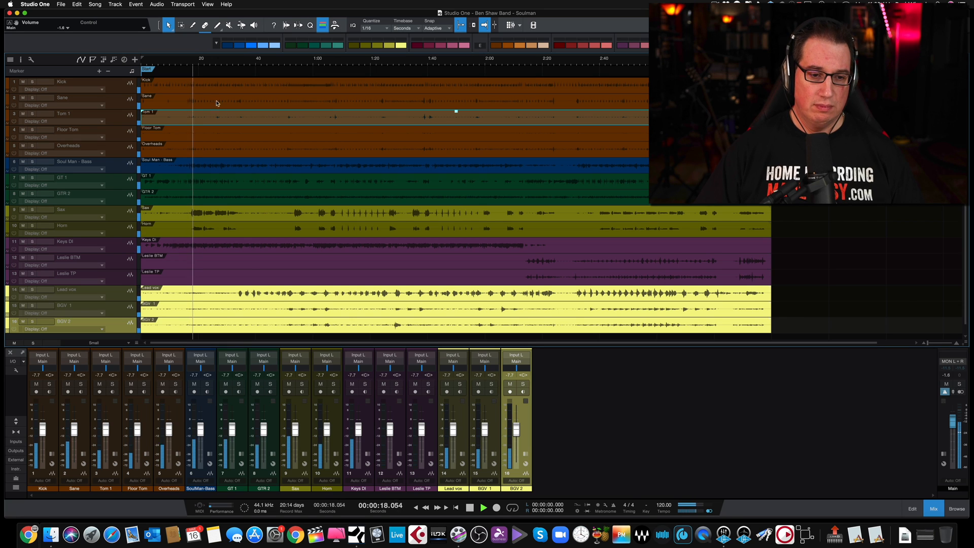
drag(358, 430, 358, 429)
drag(295, 429, 321, 435)
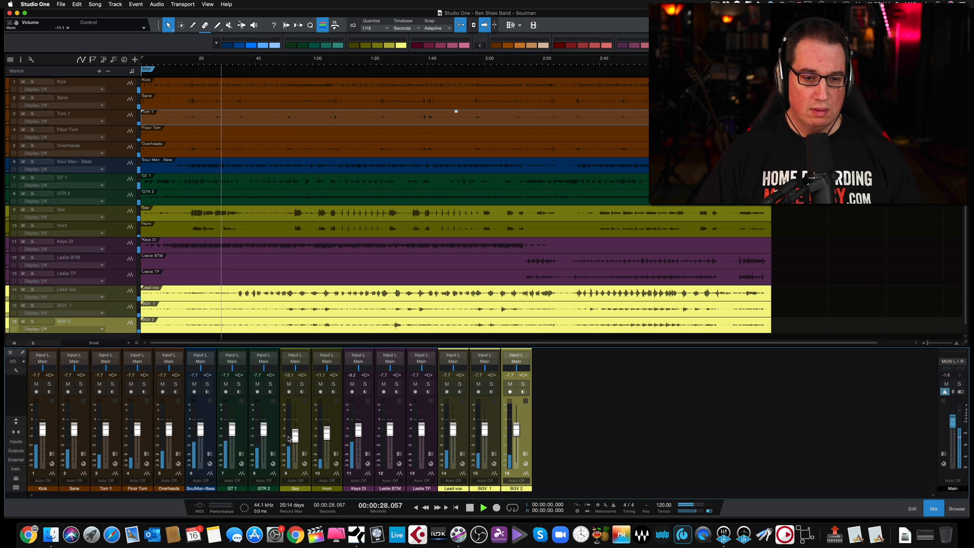
key(space)
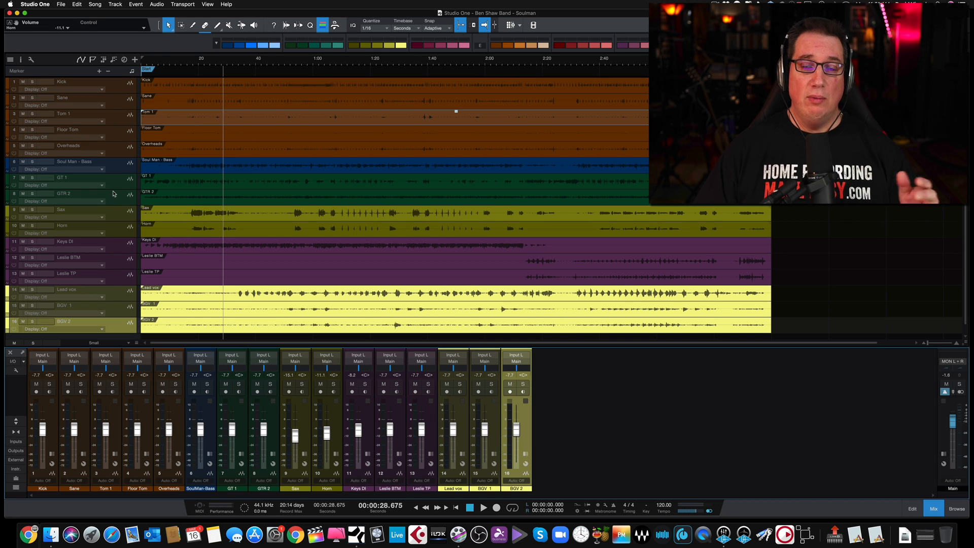
Select the Tom 1 and Floor Tom tracks together and enlarge their track height
click(117, 117)
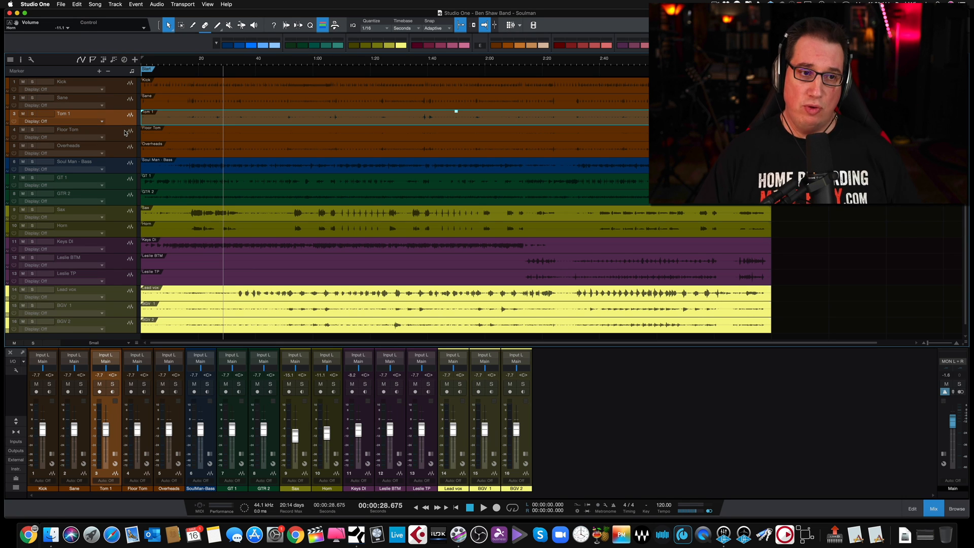
shift+click(124, 135)
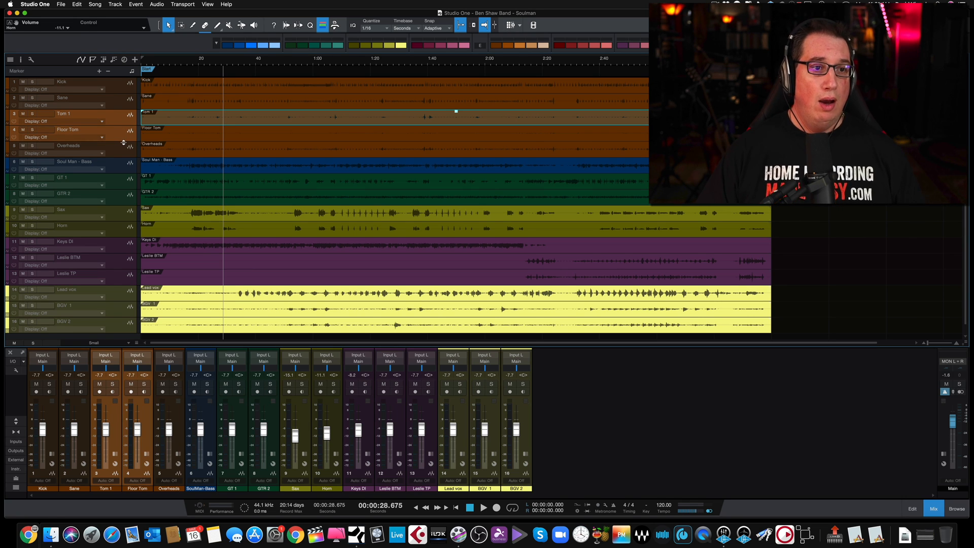
drag(124, 150, 123, 185)
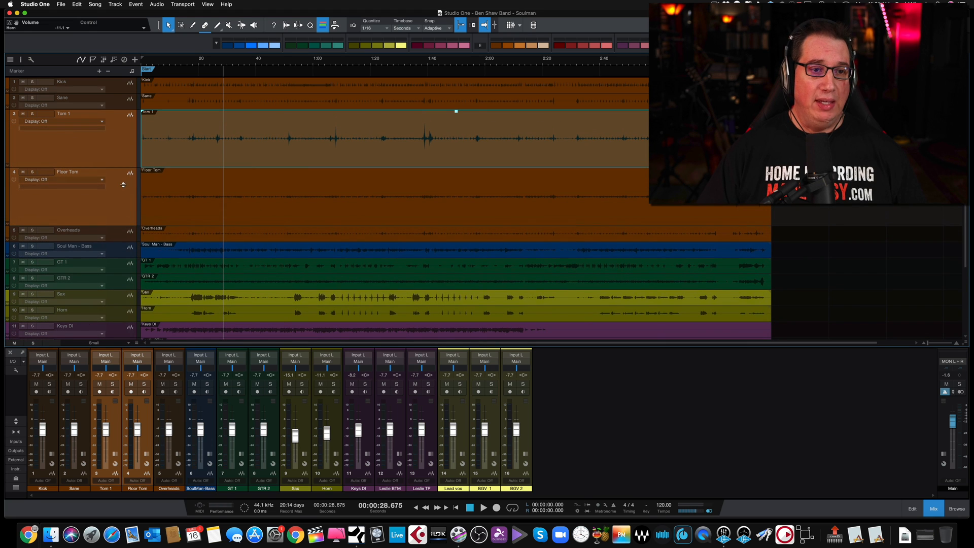
drag(168, 60, 168, 63)
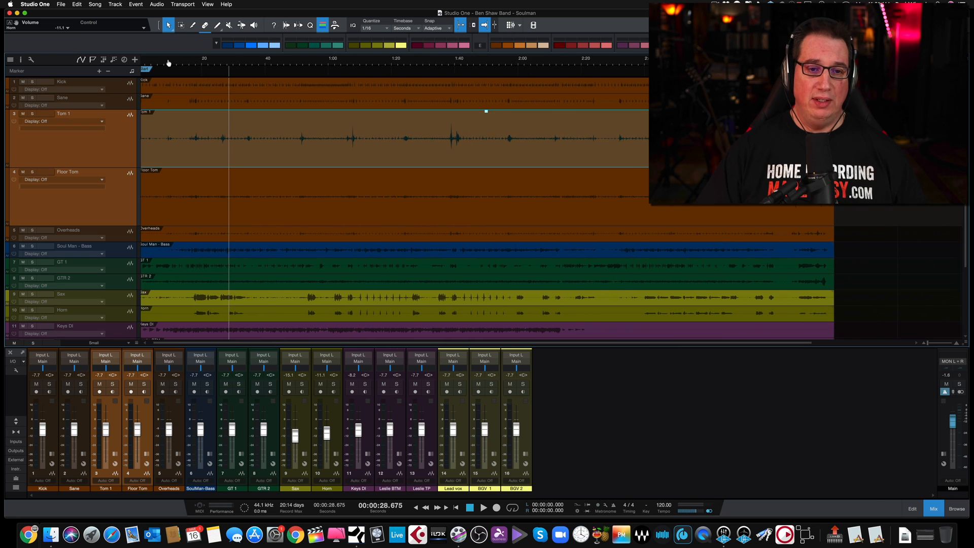
Switch all tracks to the Tiny height and return them to Small
click(128, 344)
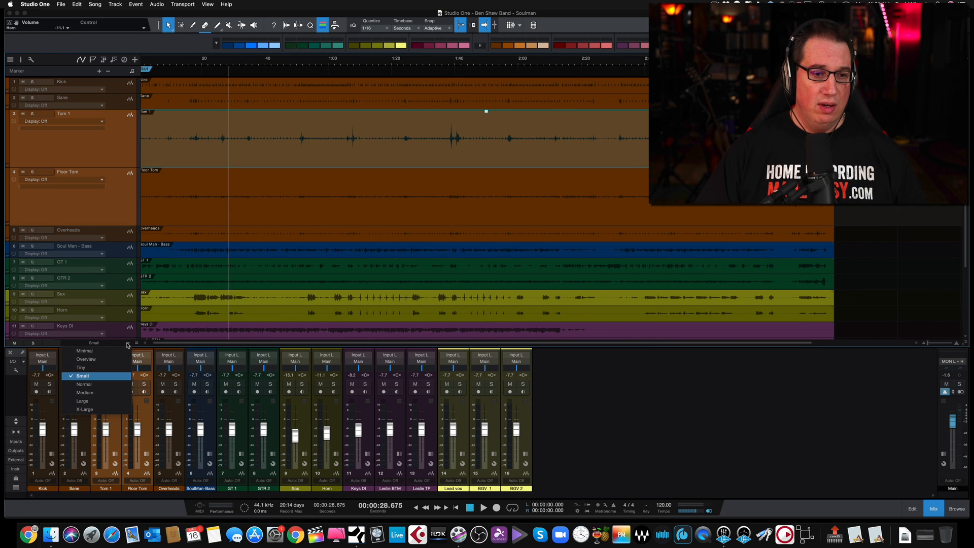
click(115, 367)
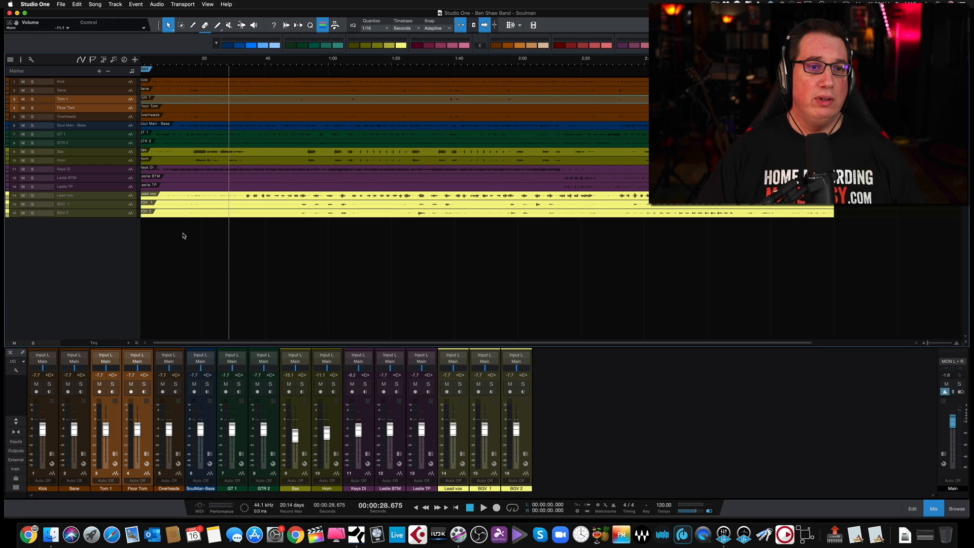
click(95, 342)
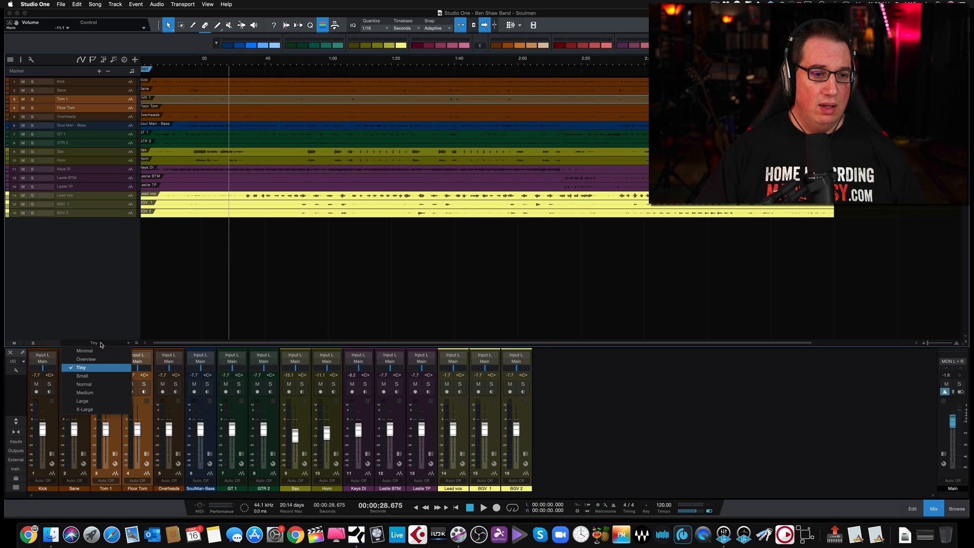
click(95, 375)
Enlarge the Tom 1 track's height and magnify the waveform display moderately so the tom hits stand out
click(115, 126)
click(118, 113)
click(117, 125)
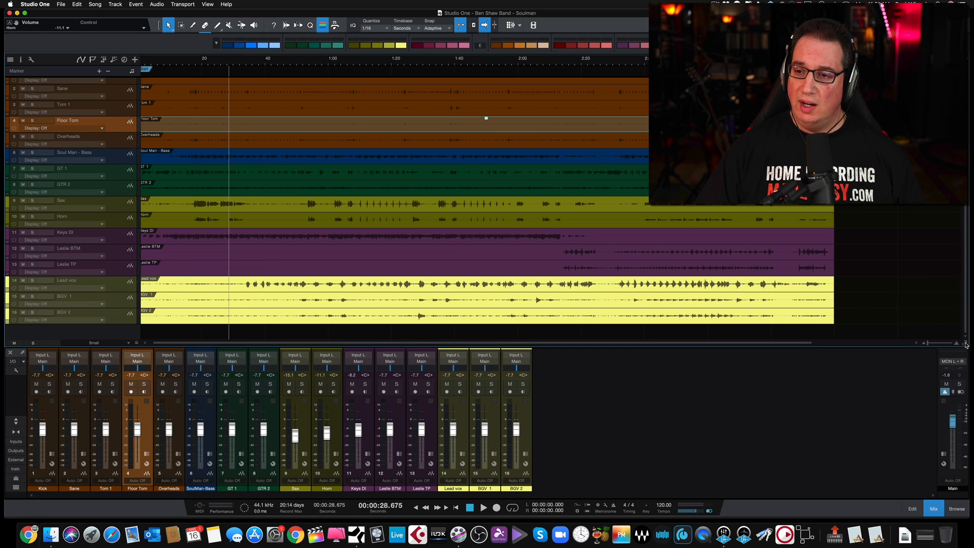
drag(965, 385, 964, 370)
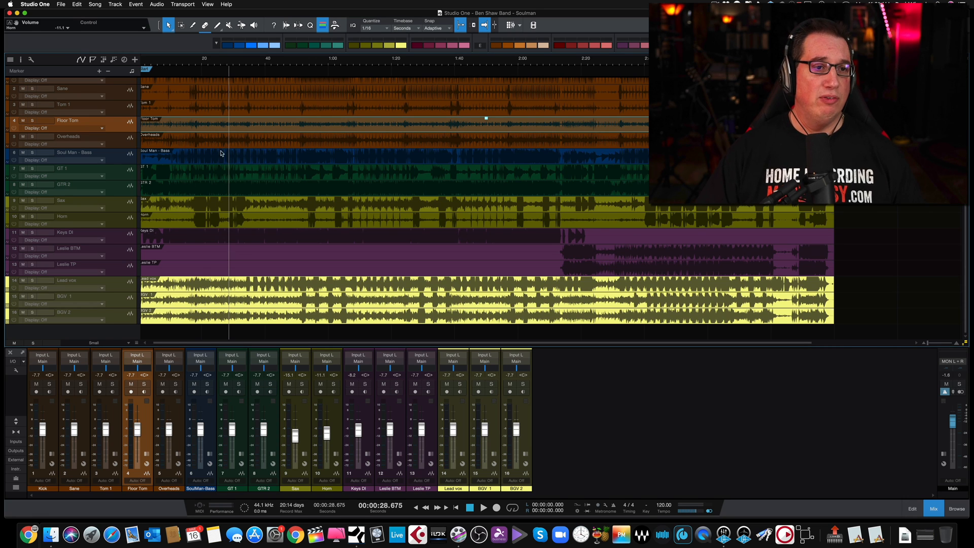
drag(116, 132, 111, 179)
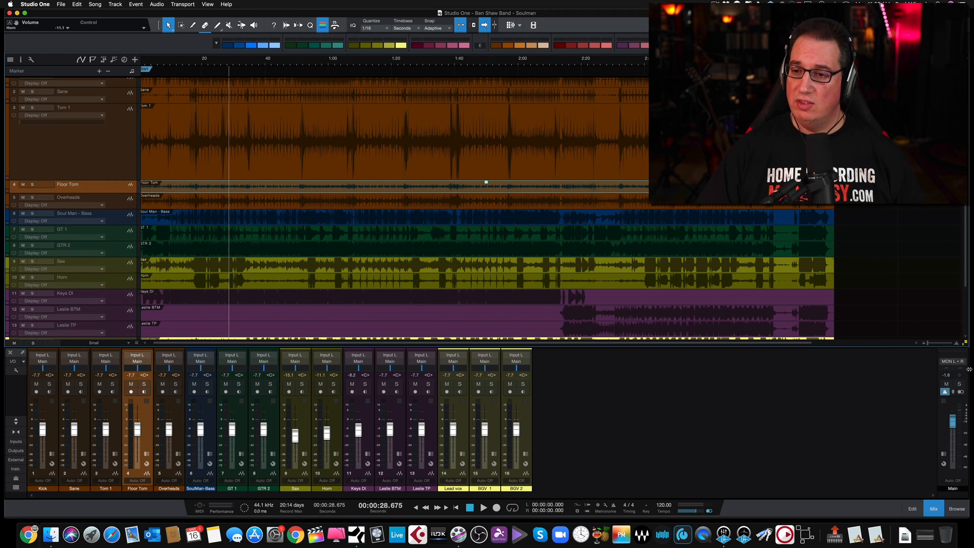
click(966, 343)
drag(963, 381, 961, 389)
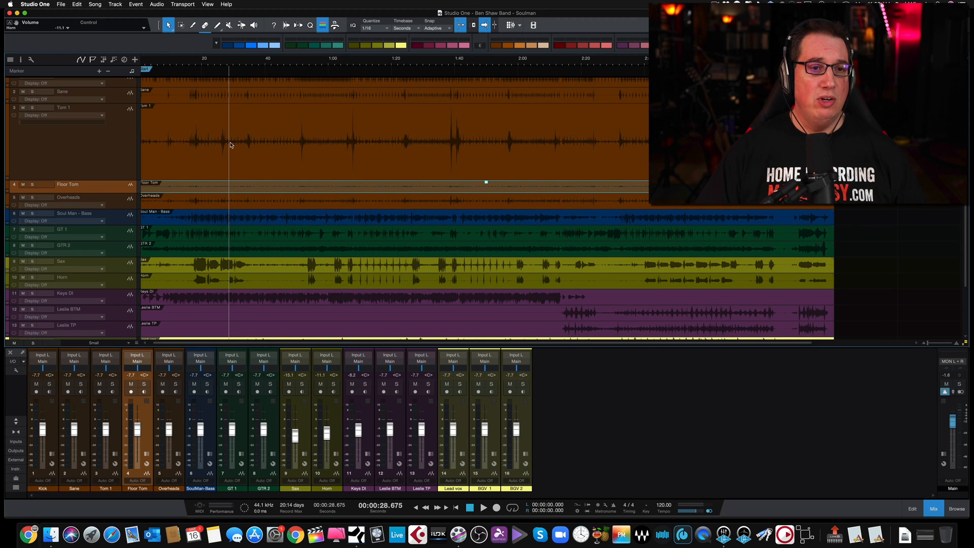
Solo the Tom 1 track, play it from about 30 seconds and raise its fader to +0.5 dB
click(32, 107)
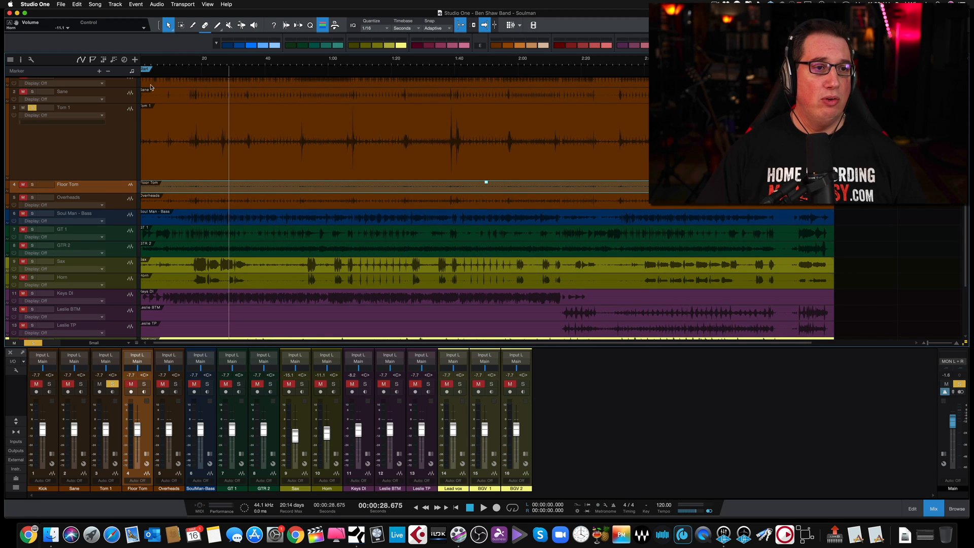
click(235, 62)
key(space)
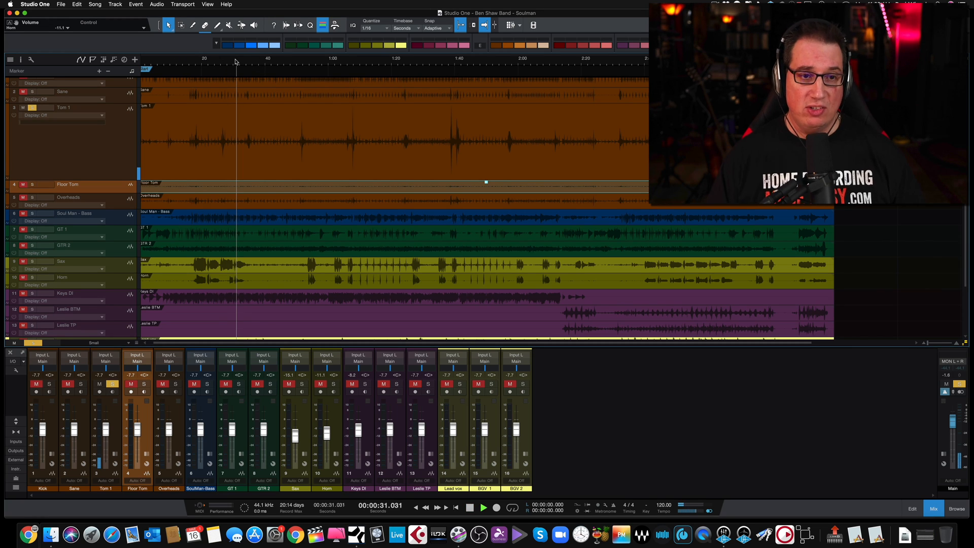
drag(105, 431, 106, 420)
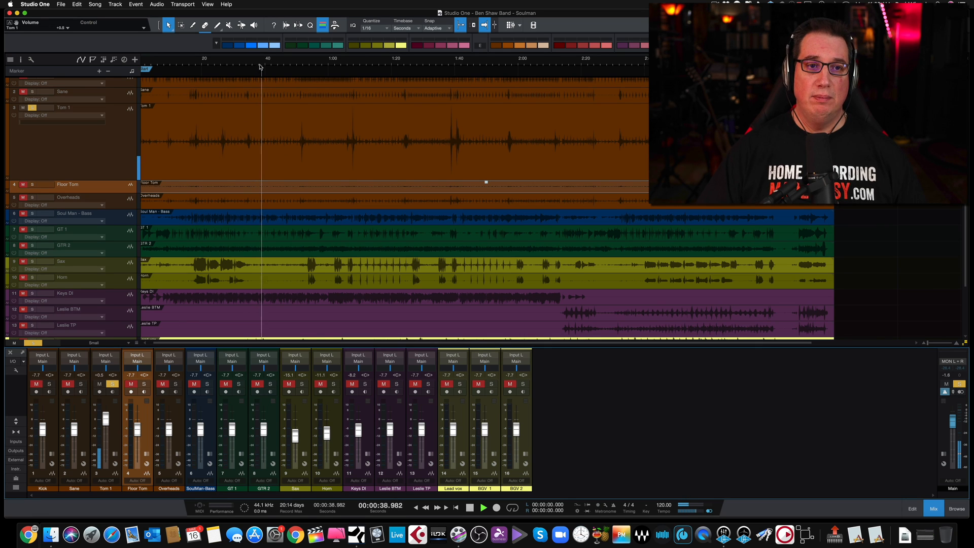
scroll(261, 66, up, 2)
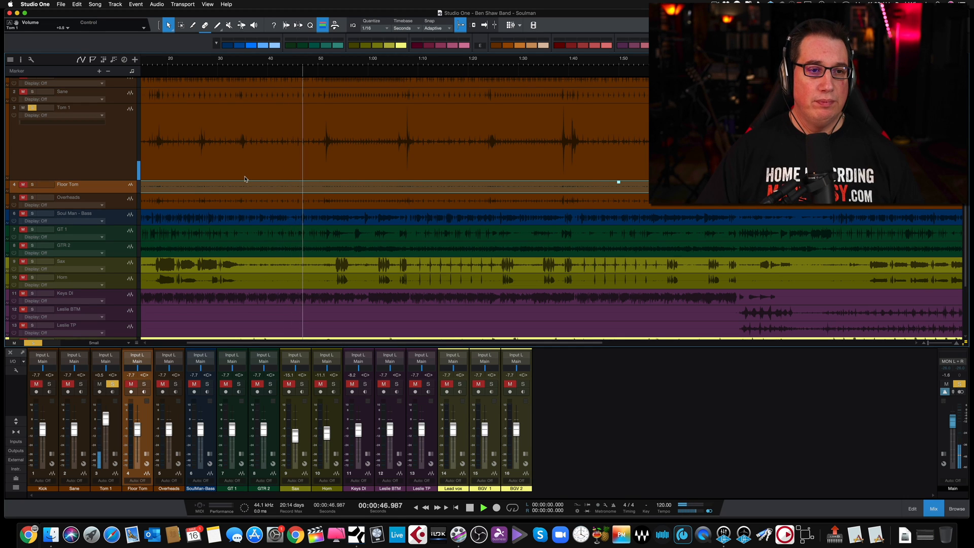
key(space)
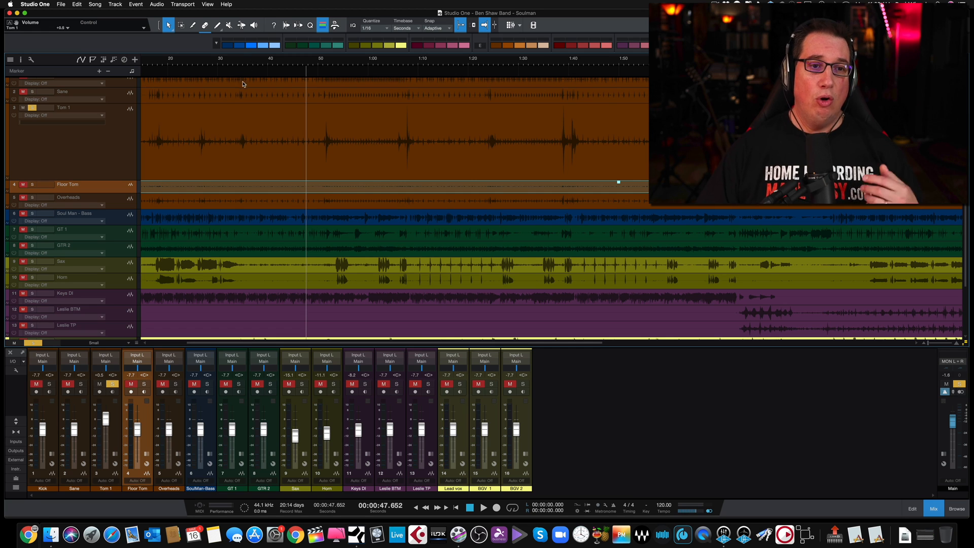
Play the soloed Tom 1 track from the start of the song through its tom hit near 27 seconds
drag(174, 61, 177, 76)
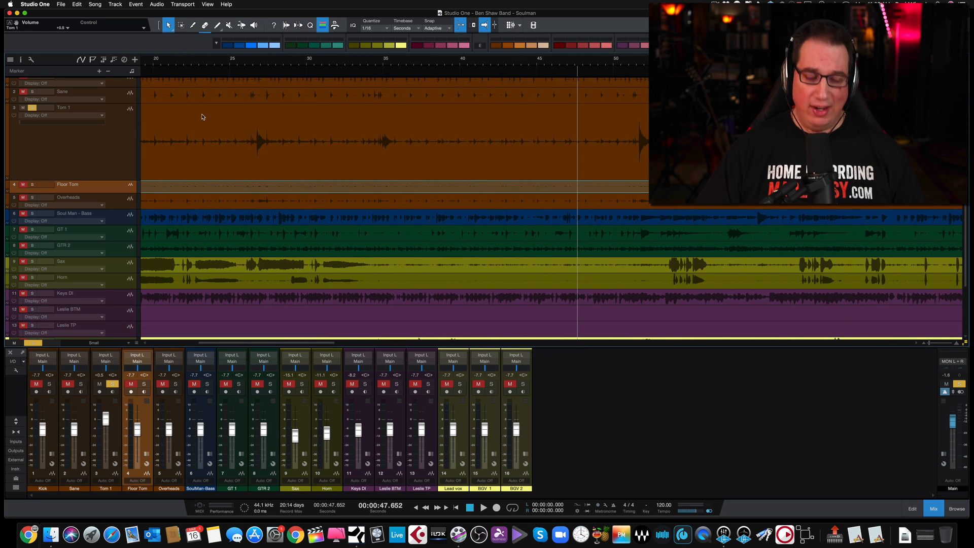
scroll(259, 155, left, 10)
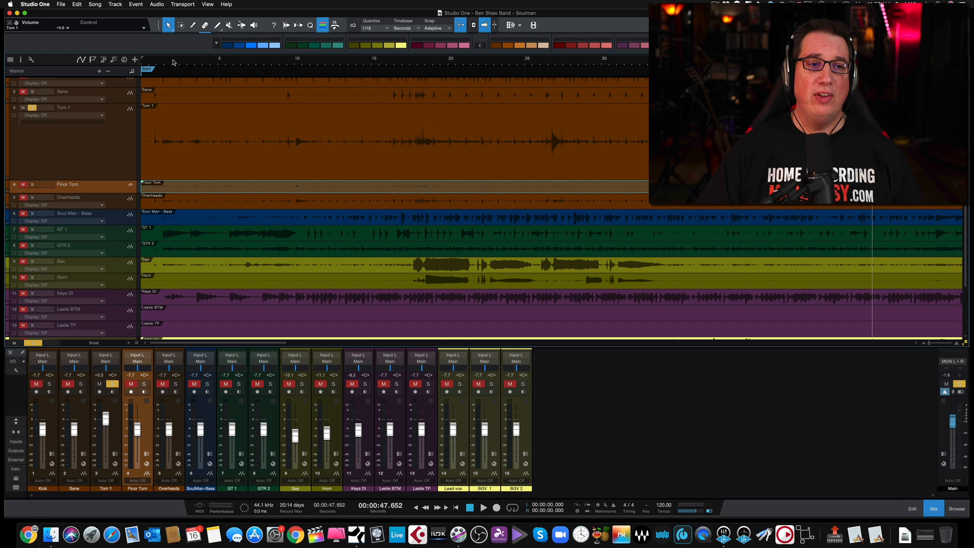
click(148, 63)
key(space)
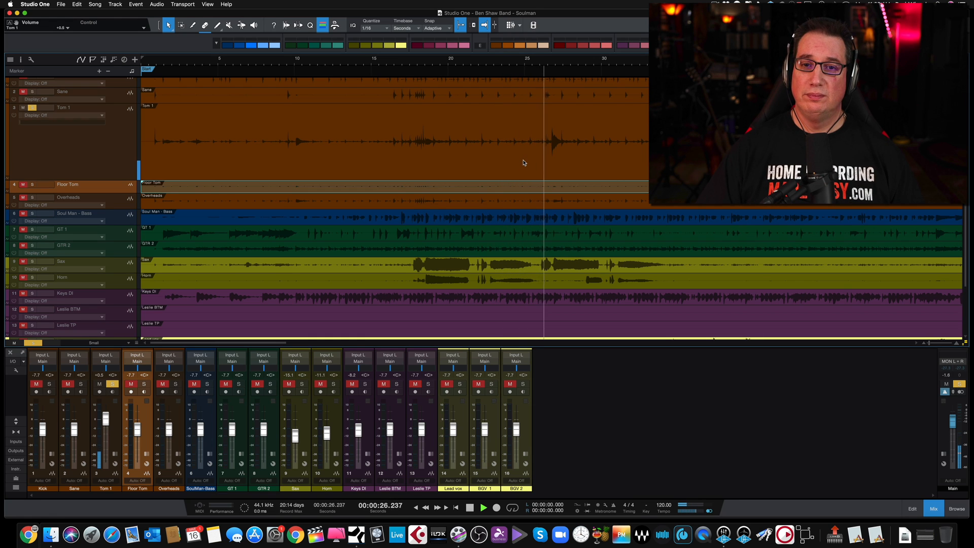
key(space)
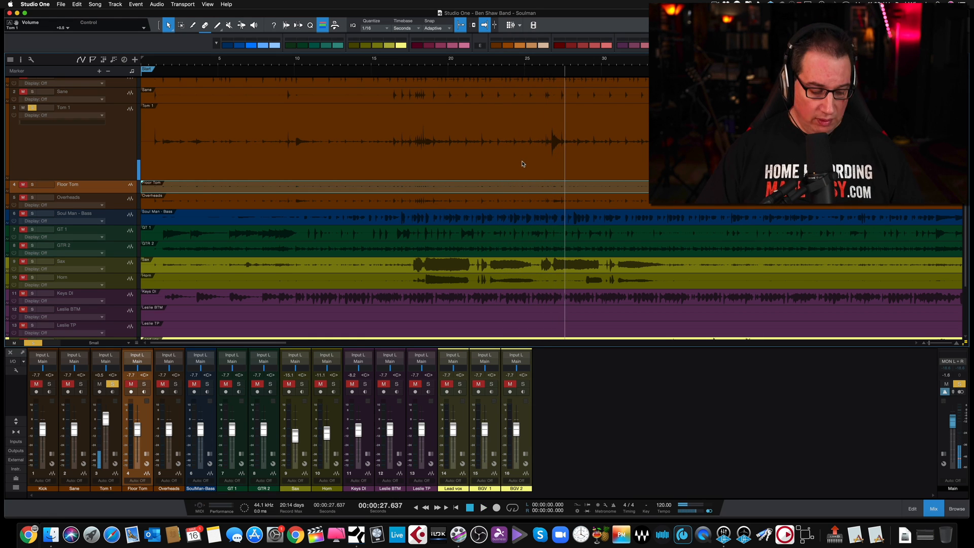
Split the Tom 1 event just before the tom hit near 27 seconds and delete the part before it
key(2)
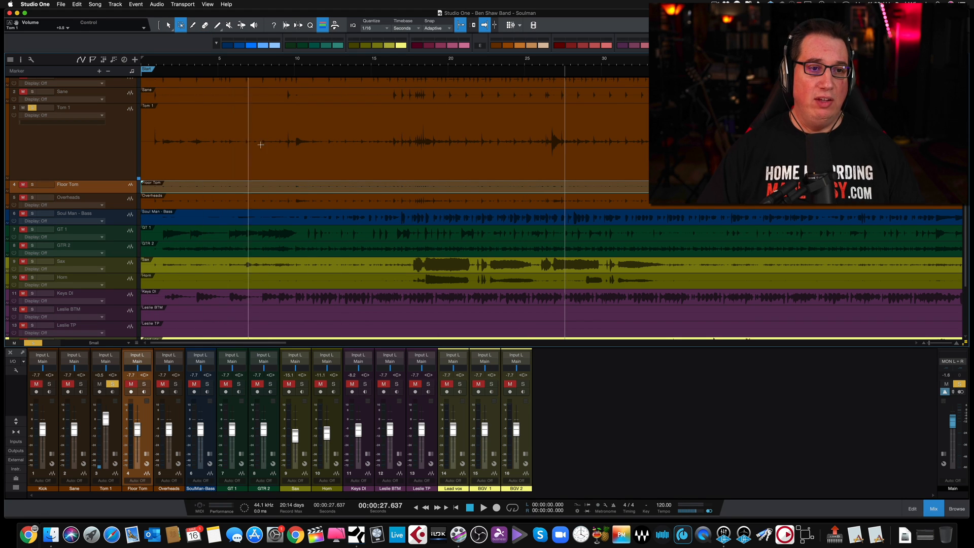
key(3)
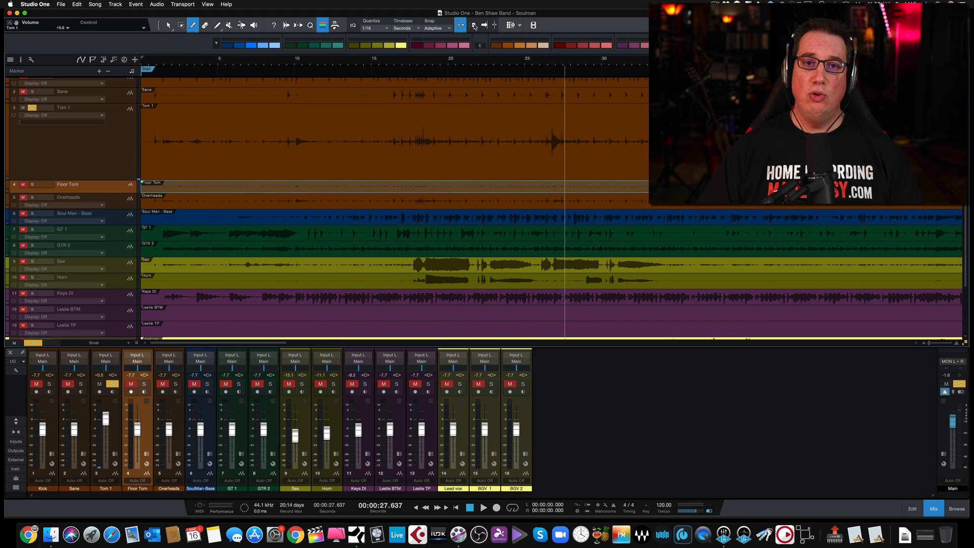
click(553, 133)
key(1)
click(475, 133)
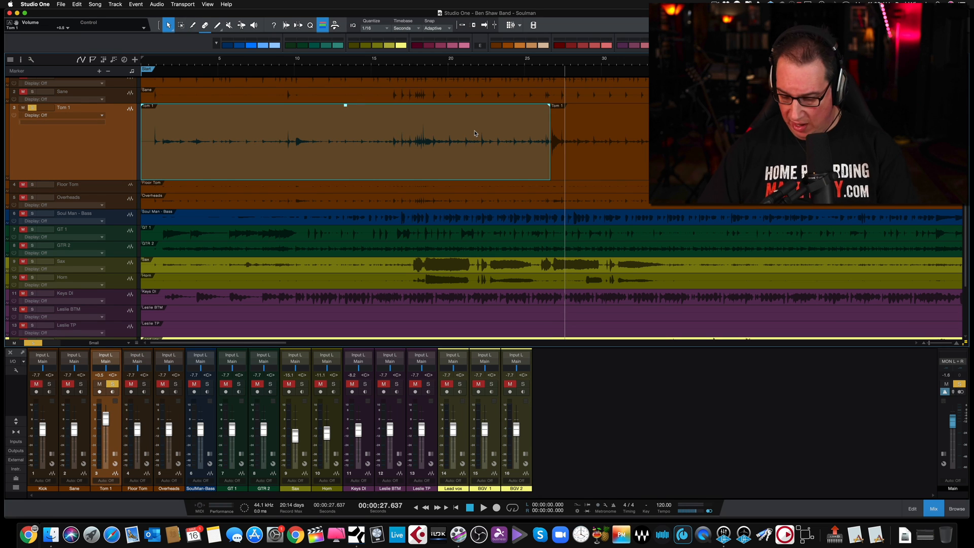
key(Delete)
Play back the tom hit at the start of the remaining Tom 1 event, starting about 26.5 seconds
scroll(373, 126, right, 5)
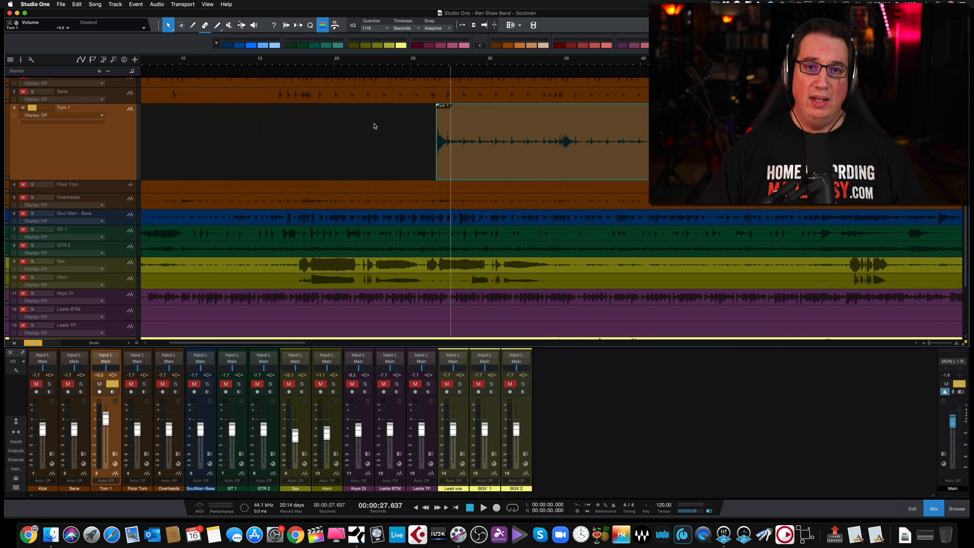
scroll(433, 62, up, 5)
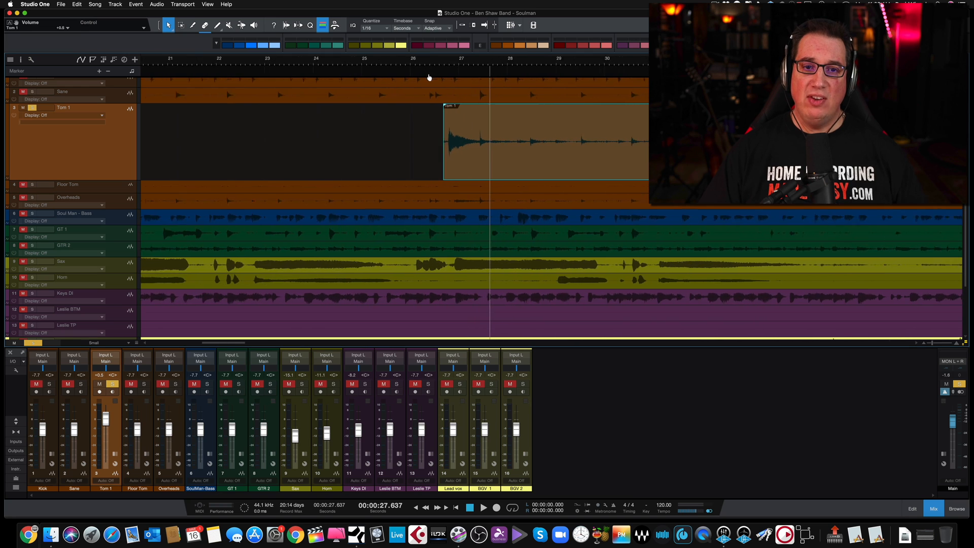
click(432, 61)
key(space)
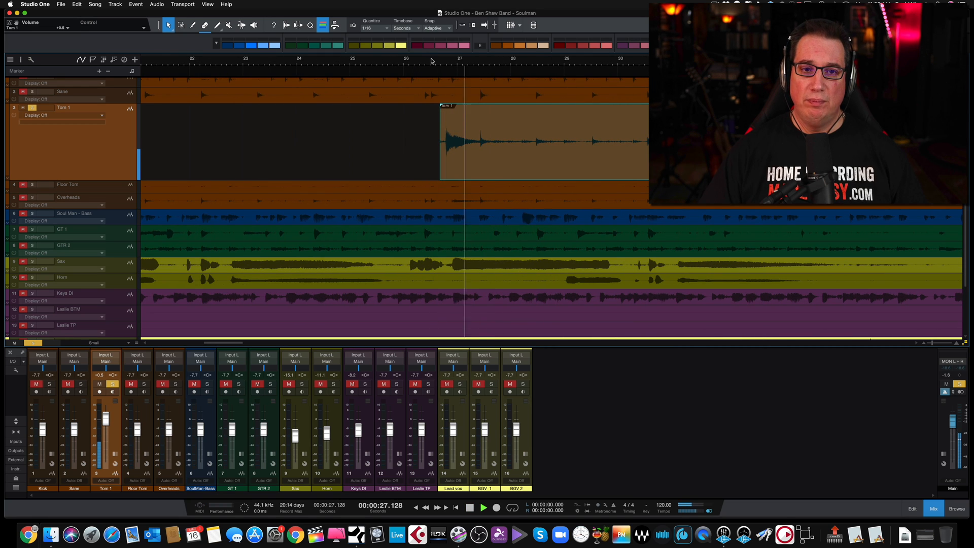
key(space)
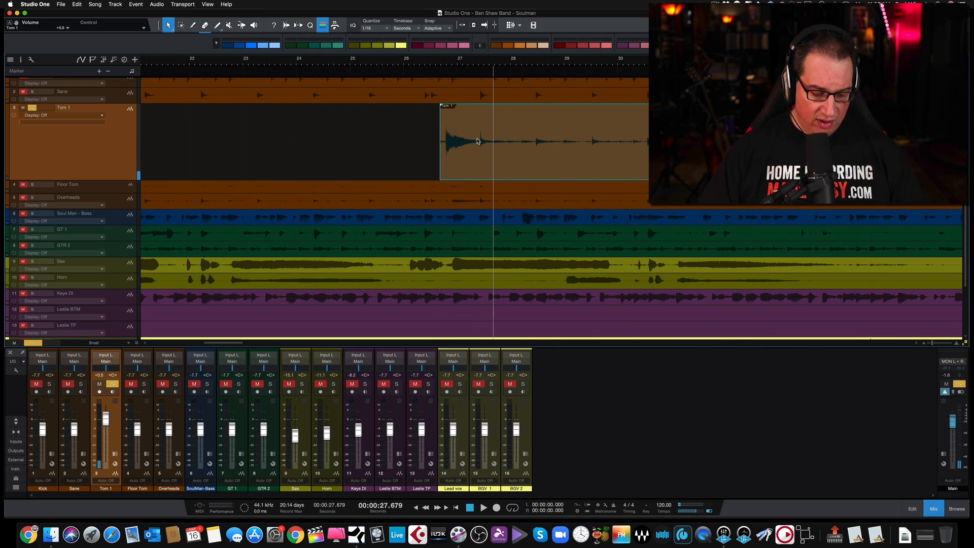
Split the Tom 1 event at about 27.4 seconds, right where the hit's decay ends
key(3)
click(480, 135)
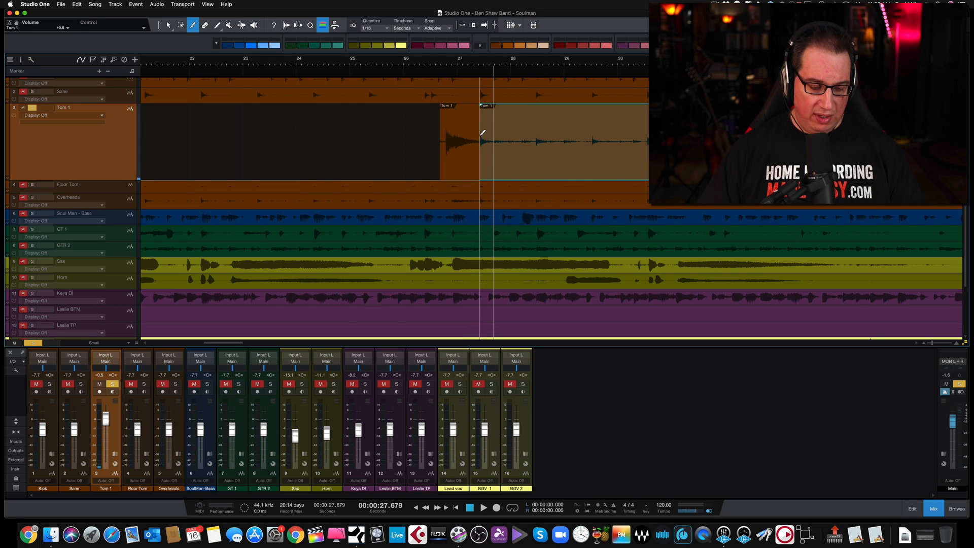
key(1)
scroll(558, 157, right, 8)
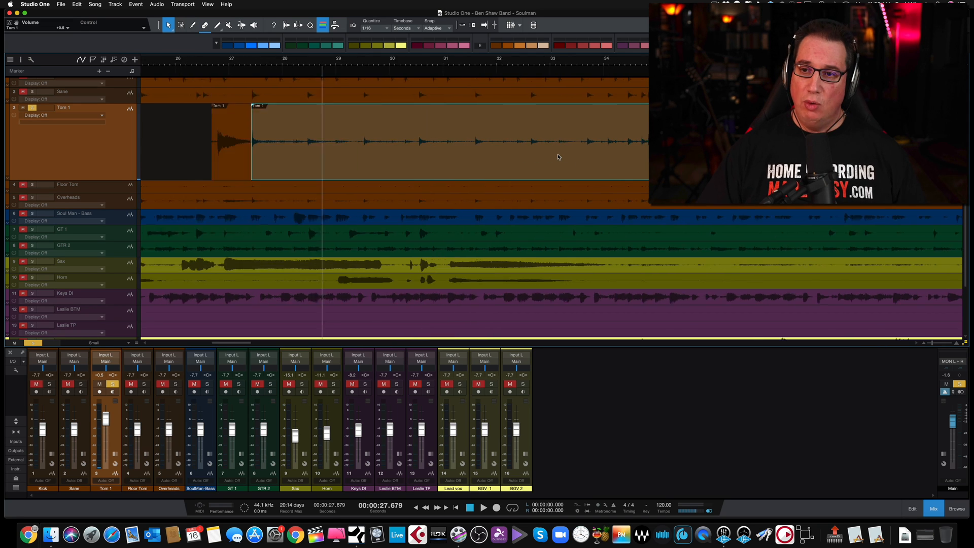
Play the soloed Tom 1 track from about 29.7 seconds through its next tom hit near 35 seconds
click(373, 62)
key(space)
key(space)
Split the Tom 1 event just before the hit near 35 seconds and delete the bleed event between it and the first hit
key(minus)
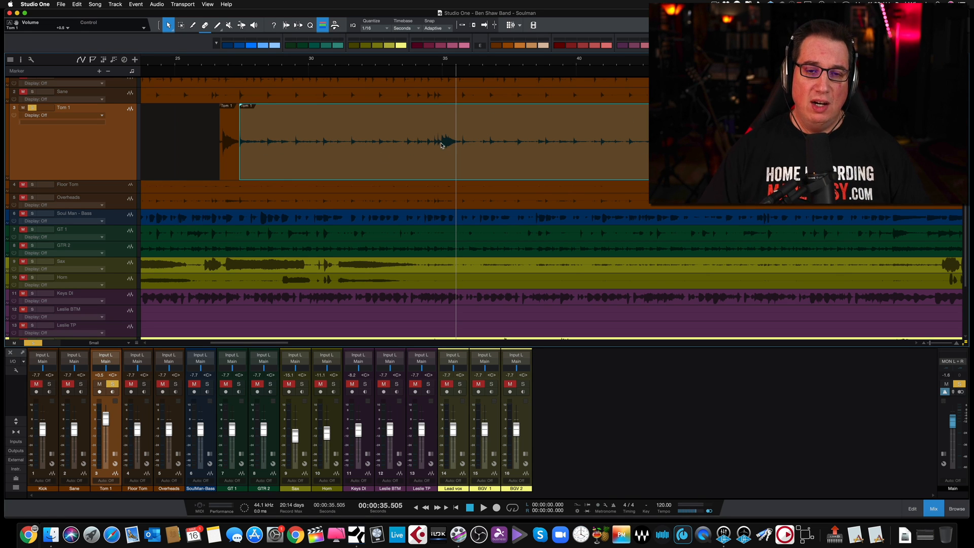
drag(438, 65, 436, 87)
key(3)
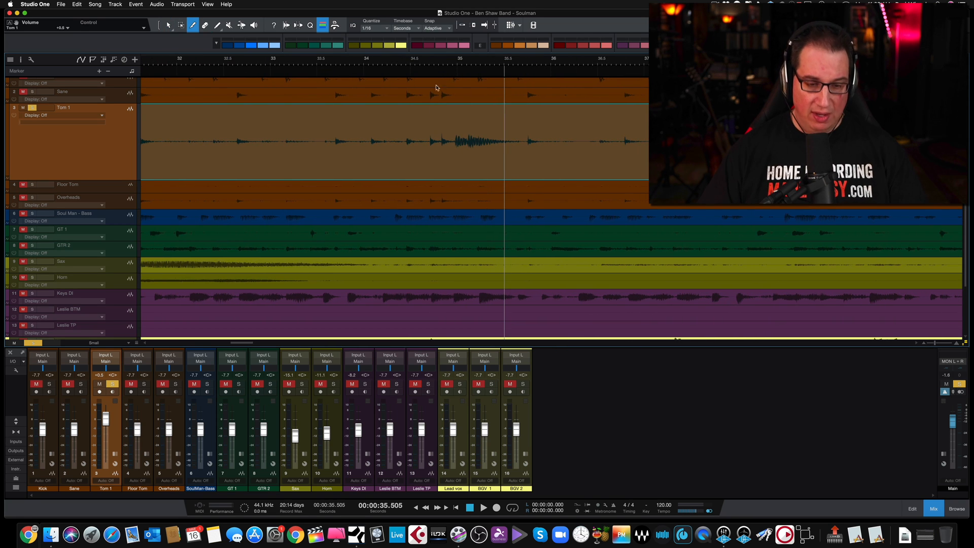
click(449, 137)
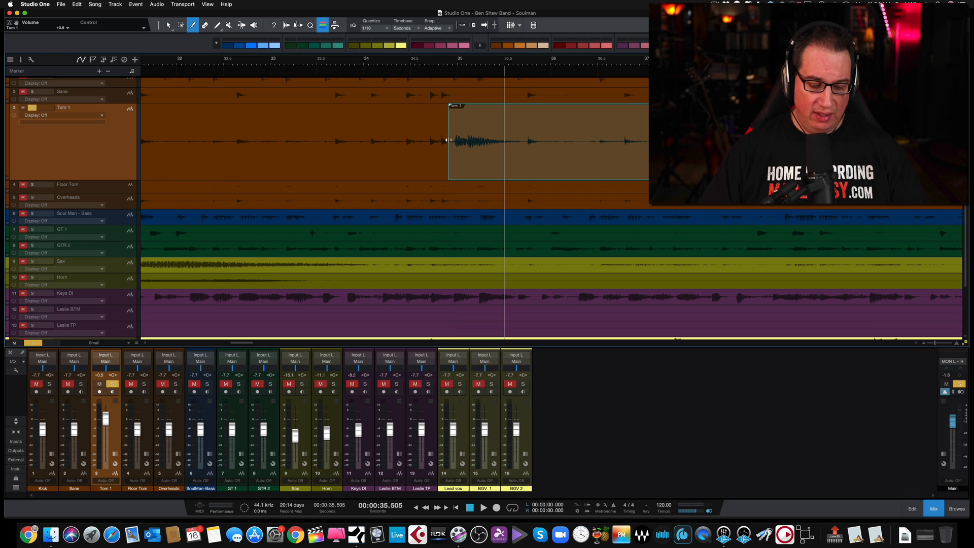
key(1)
key(w)
click(386, 127)
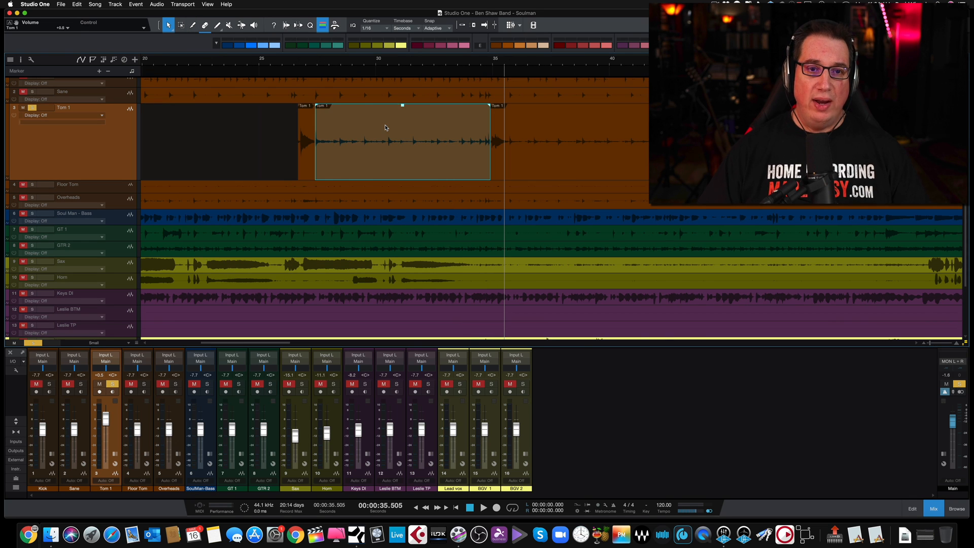
key(Delete)
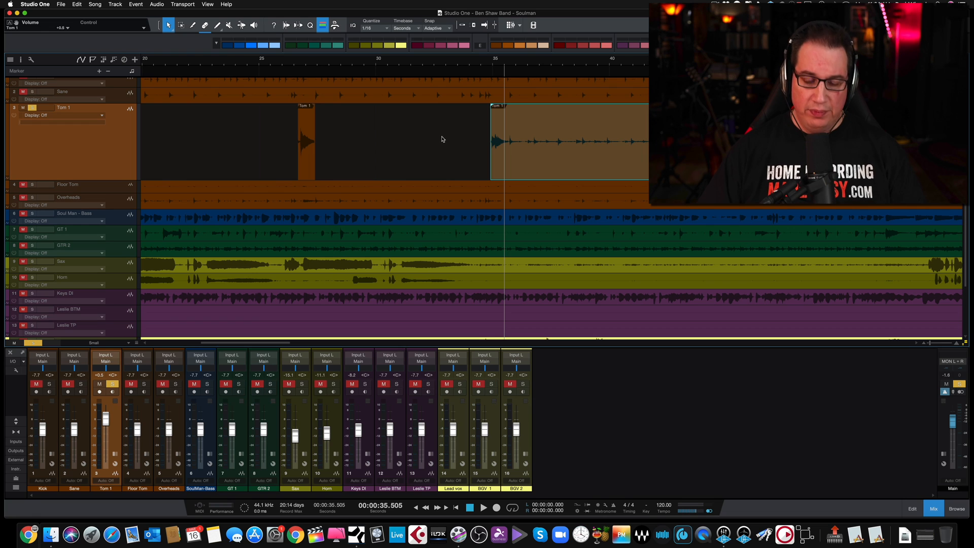
Delete the Tom 1 bleed range from about 35.4 seconds up to the hit near 51.5 seconds
key(2)
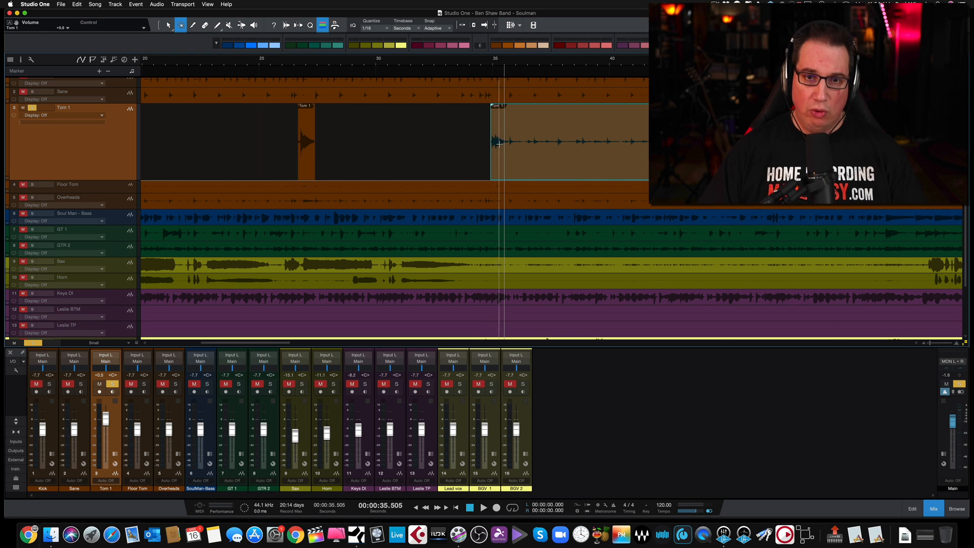
drag(505, 142, 661, 142)
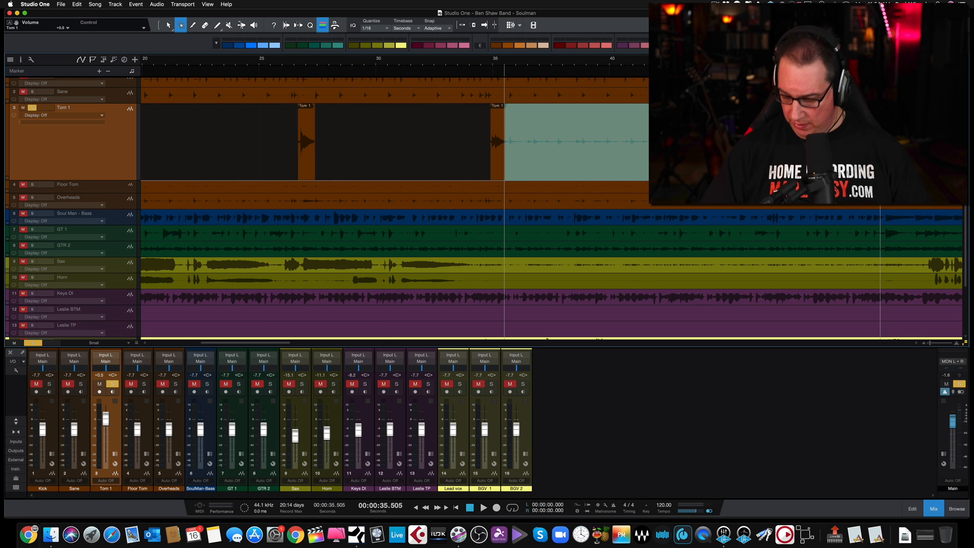
key(Delete)
Delete the Tom 1 bleed following the hit near 51.5 seconds, from about 52.2 seconds to about 1:02
key(w)
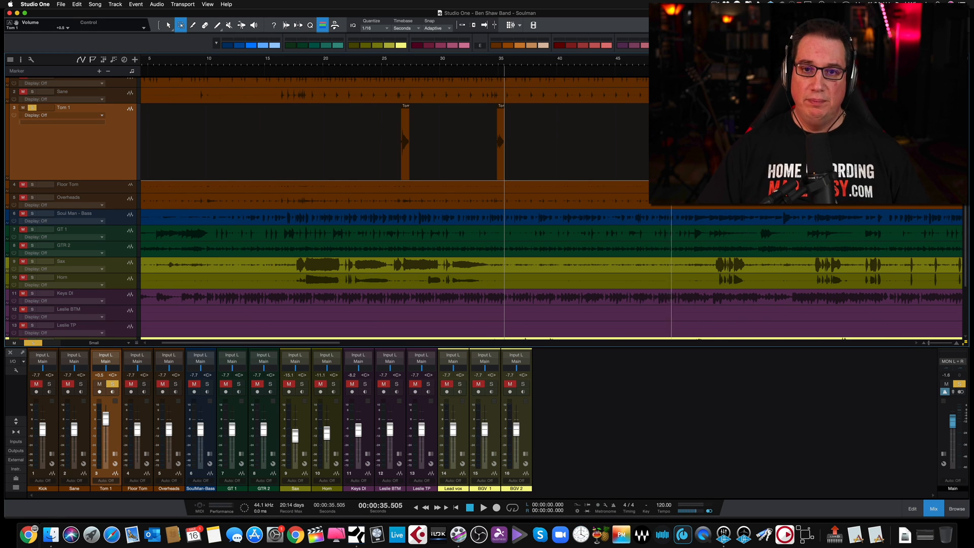
scroll(651, 142, right, 5)
drag(488, 60, 485, 74)
drag(439, 133, 705, 133)
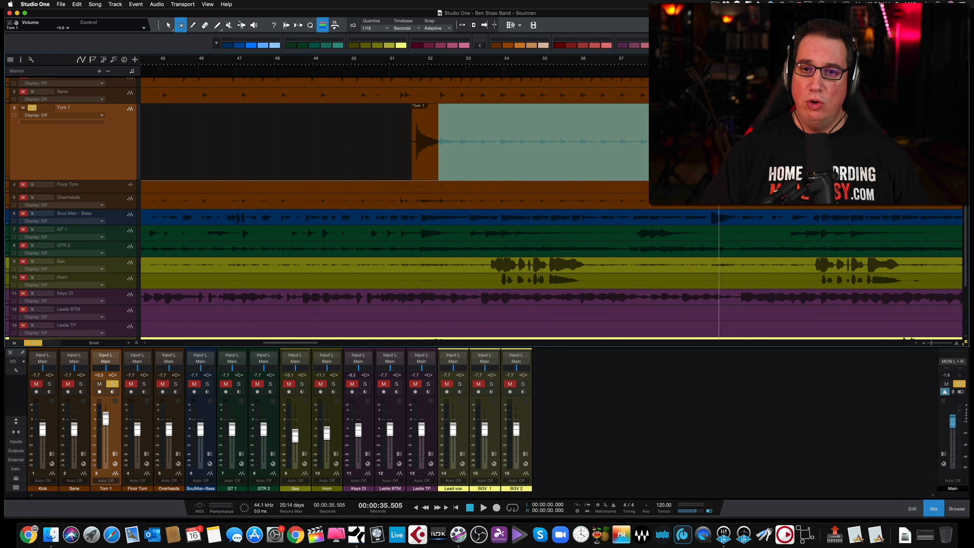
key(Delete)
Delete the Tom 1 bleed on both sides of the hit near 1:06, up to the hit near 1:08
scroll(679, 144, right, 5)
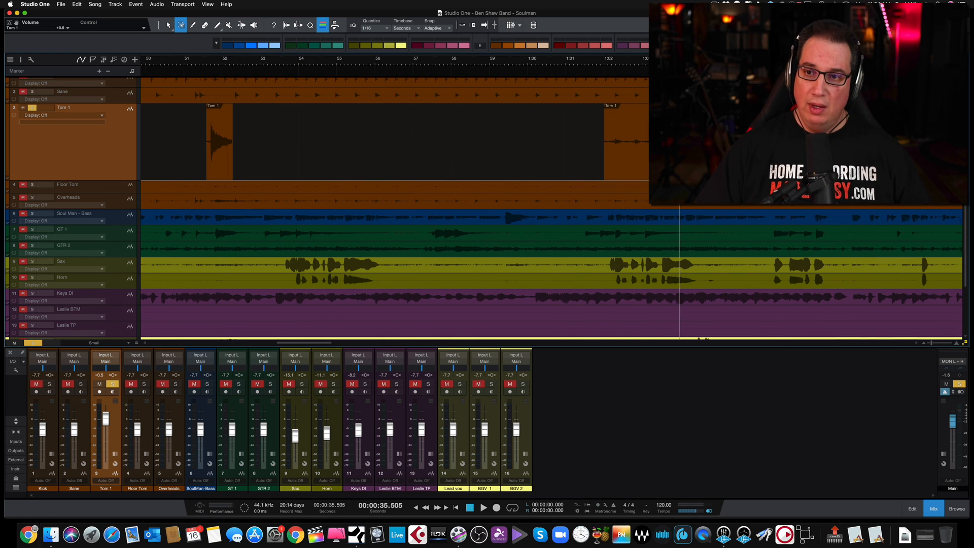
drag(589, 145, 718, 145)
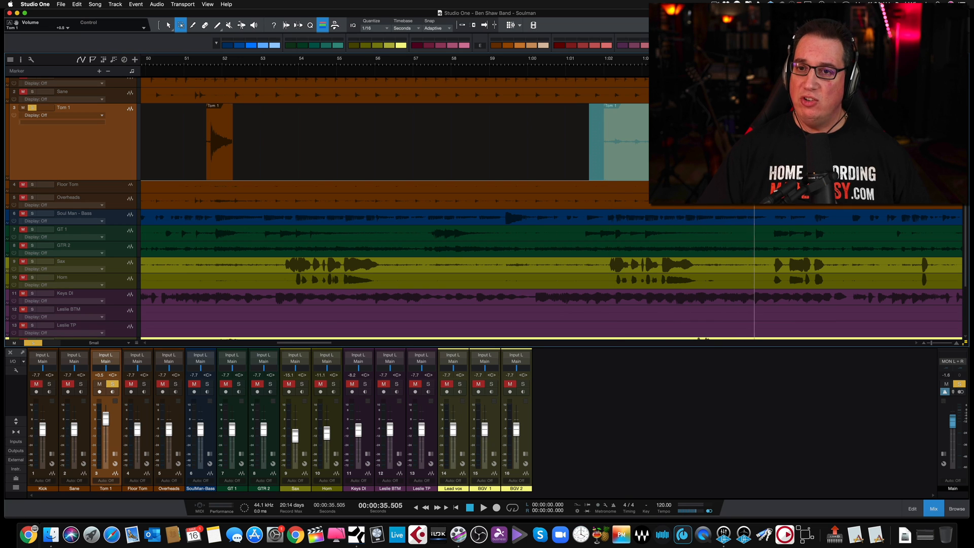
key(Delete)
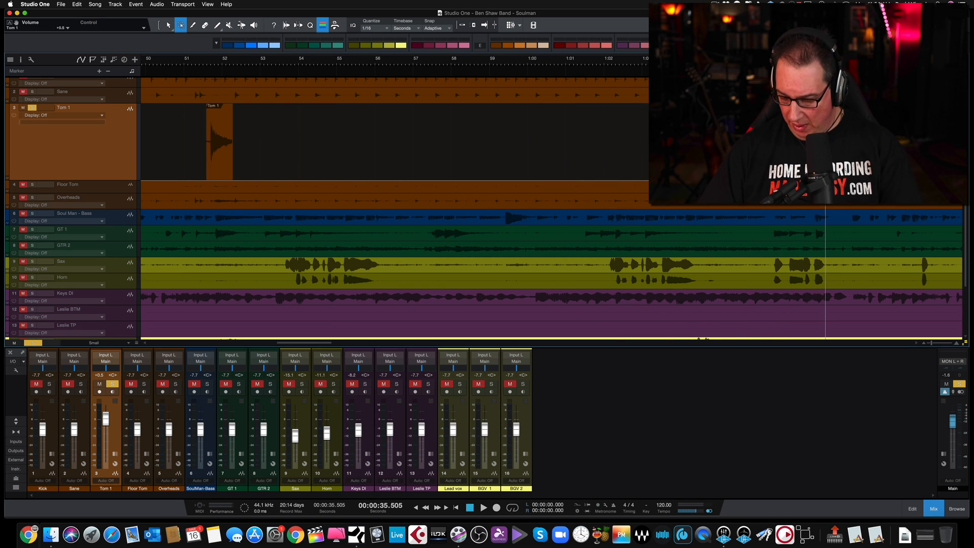
Delete the Tom 1 bleed after the hit near 1:08, from about 1:08.5 up to the hit near 1:24
scroll(457, 121, right, 6)
scroll(457, 121, right, 2)
scroll(527, 132, down, 3)
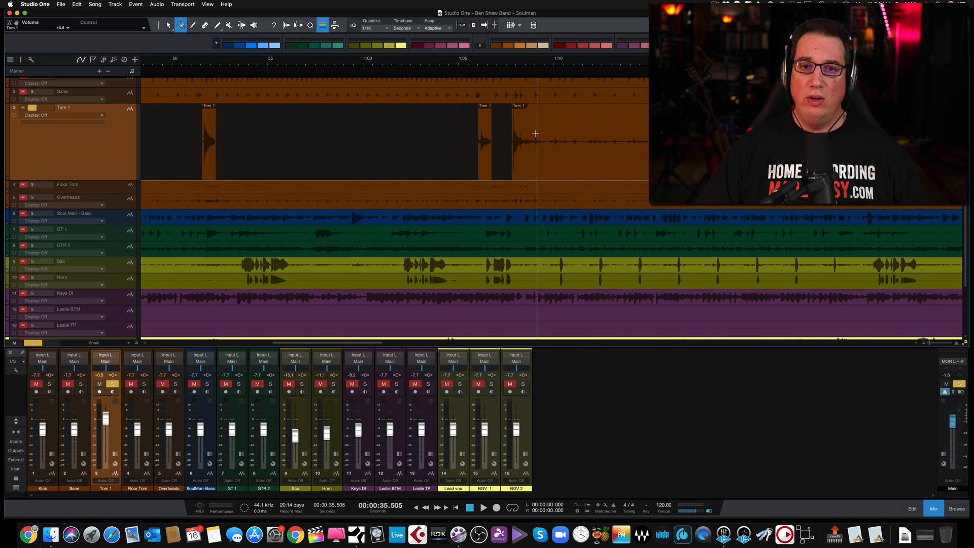
drag(529, 129, 667, 130)
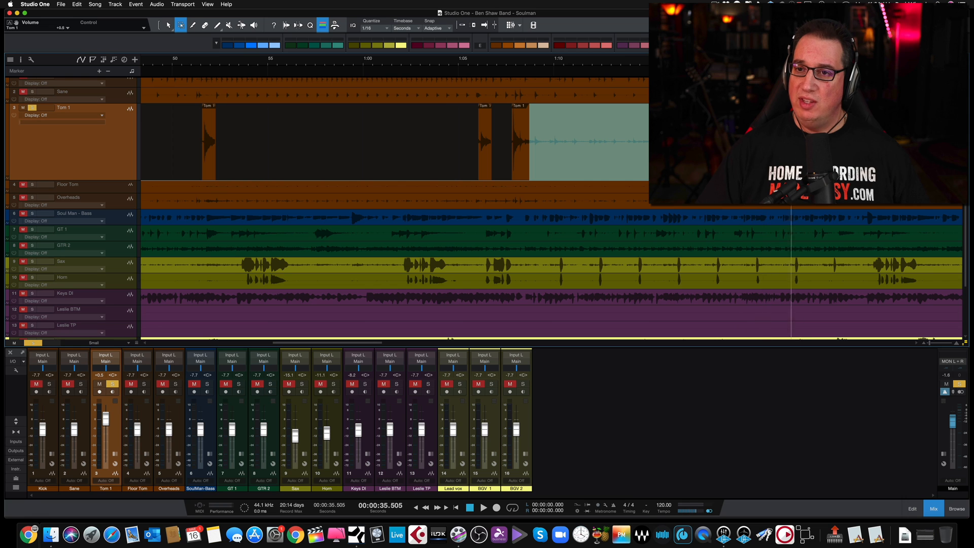
key(Delete)
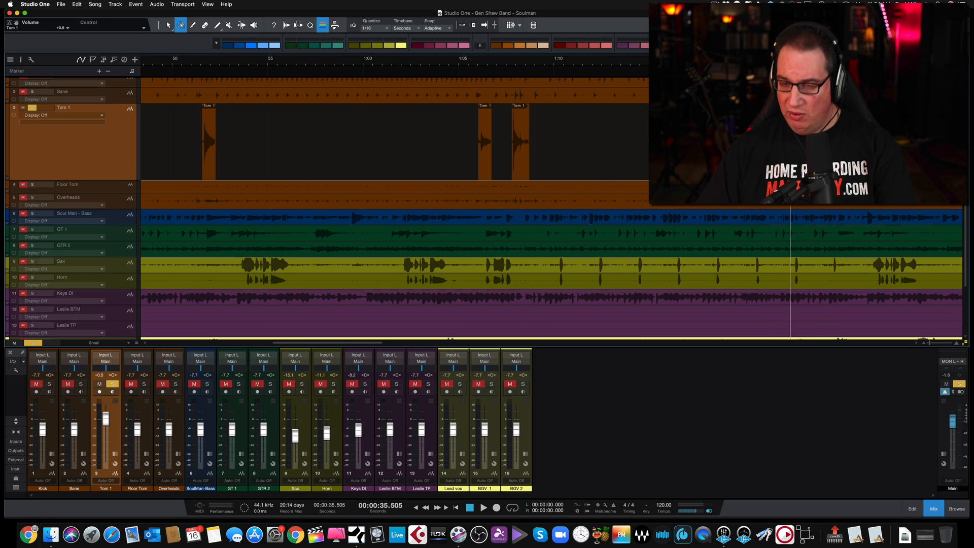
Audition the decay of the Tom 1 hit near 1:24 and delete the bleed from about 1:25.2 to just before 1:39
scroll(396, 151, down, 3)
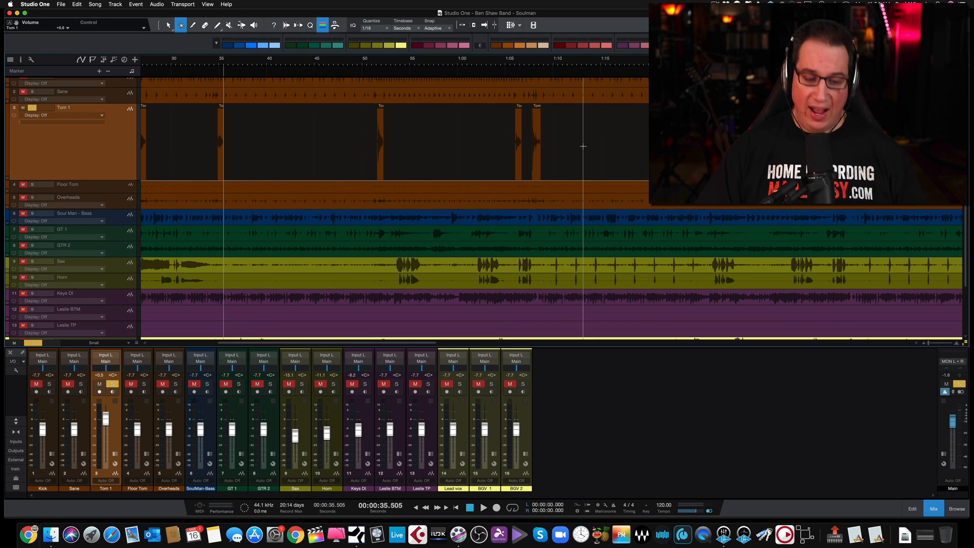
scroll(583, 148, right, 10)
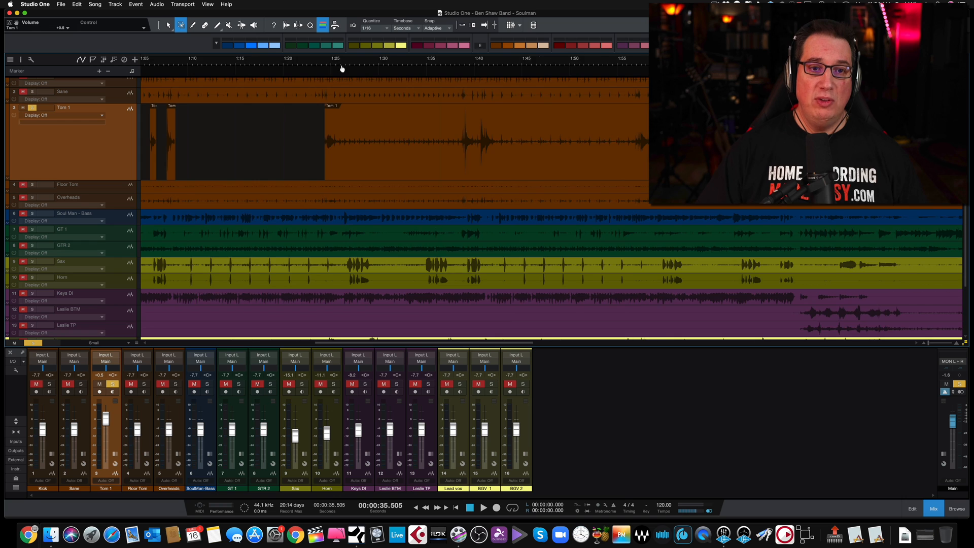
scroll(343, 67, up, 5)
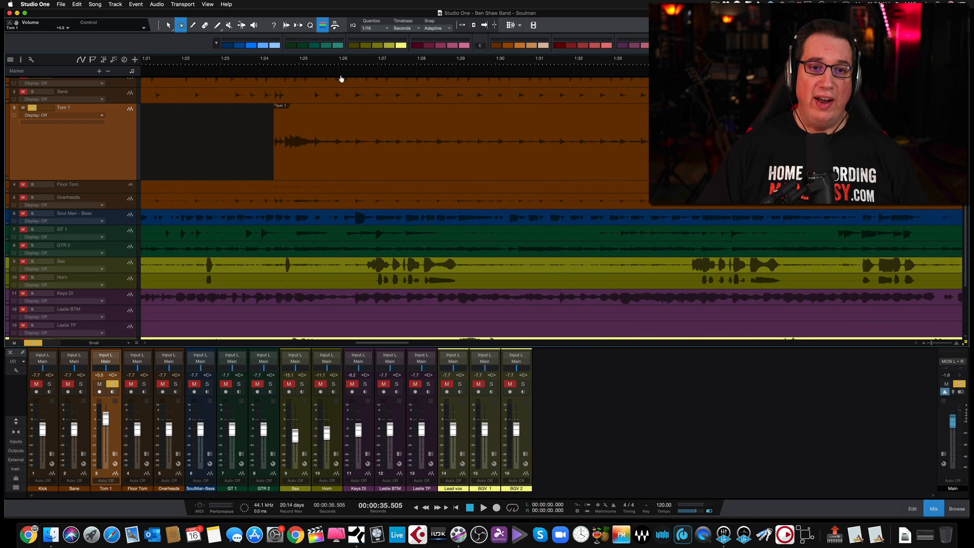
click(304, 60)
key(space)
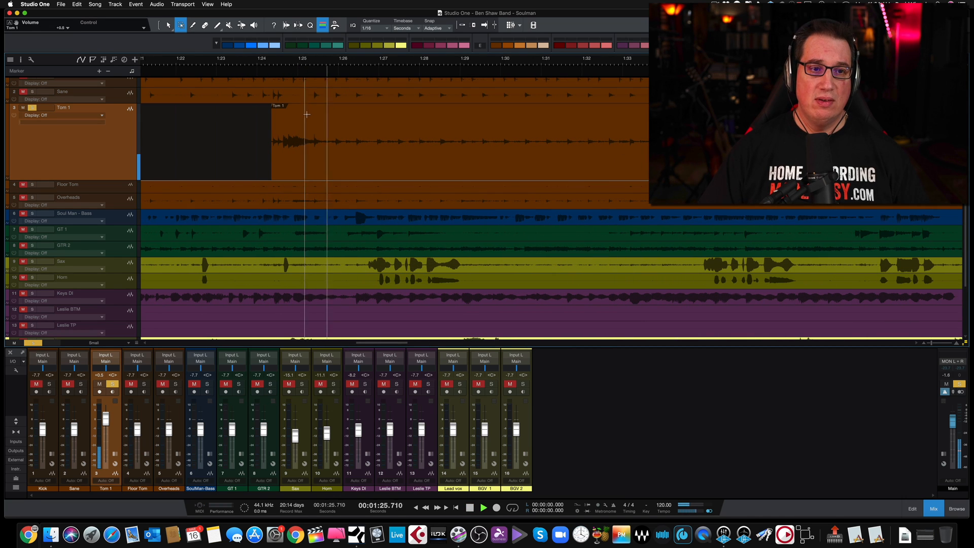
drag(311, 123, 709, 134)
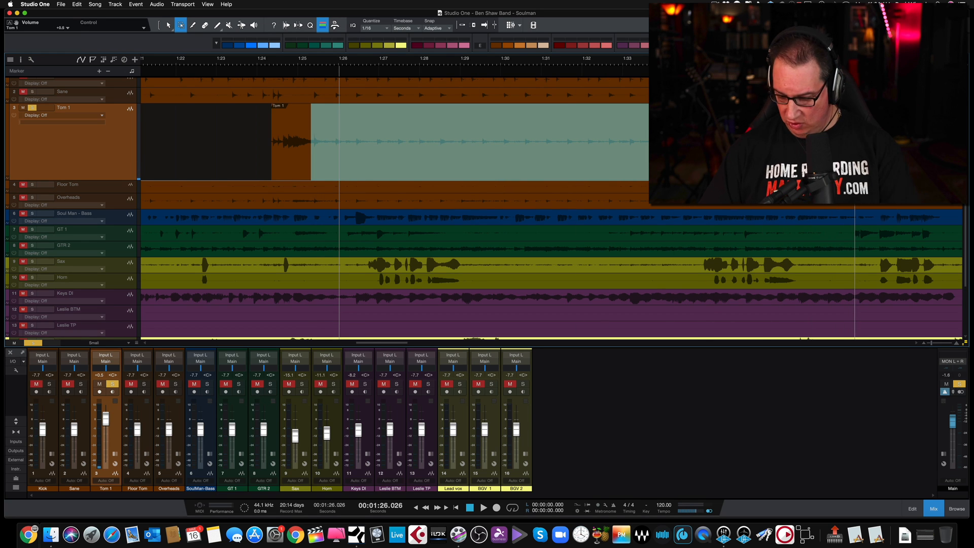
key(Delete)
Delete the short stretch of bleed left at the start of the Tom 1 event, right before the hit near 1:39
key(w)
key(w)
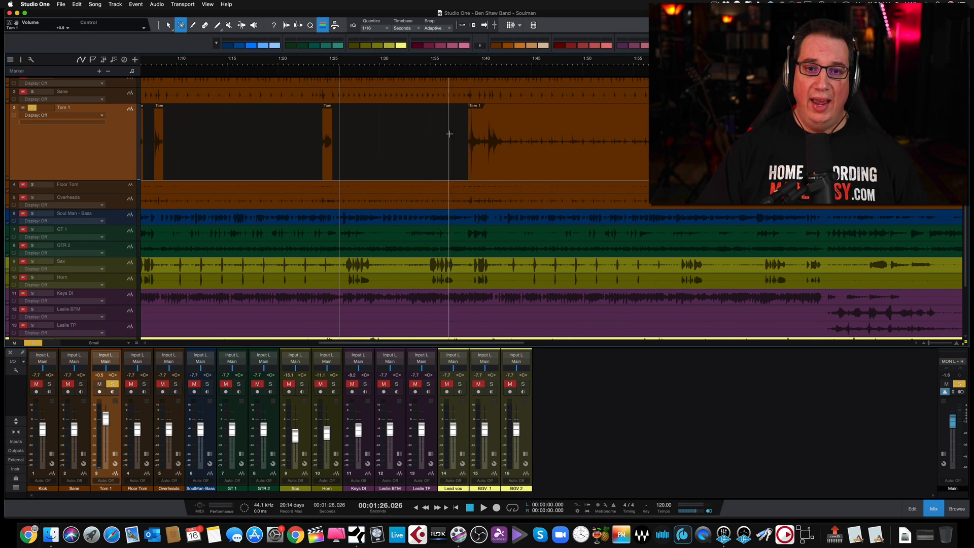
drag(469, 70, 492, 131)
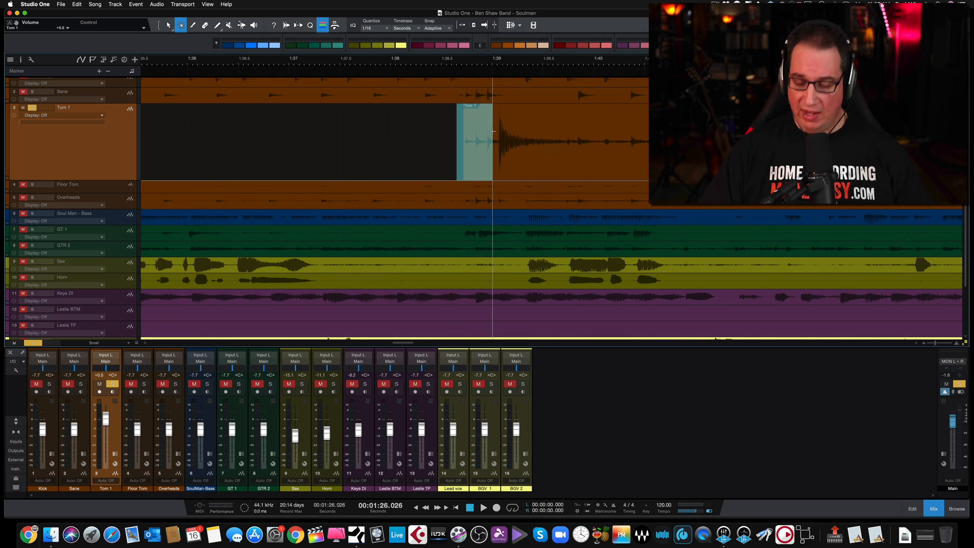
key(Delete)
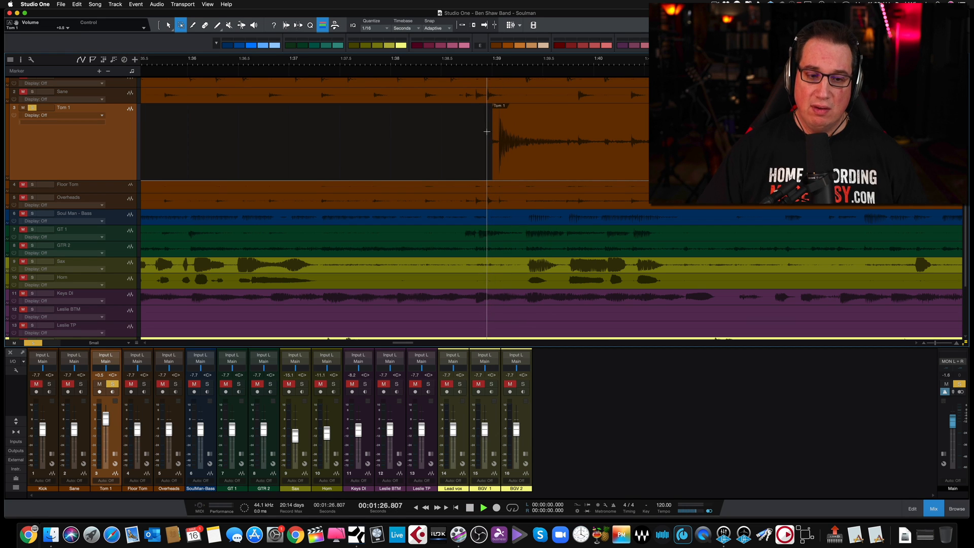
Audition the Tom 1 hit near 1:39 and delete the bleed from about 1:39.3 up to the hit near 1:41
double_click(477, 61)
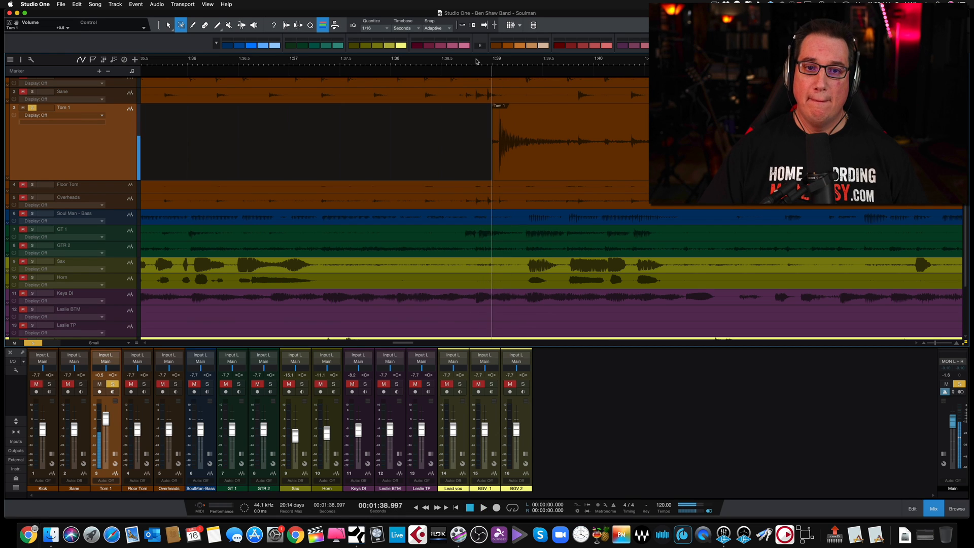
key(space)
key(space)
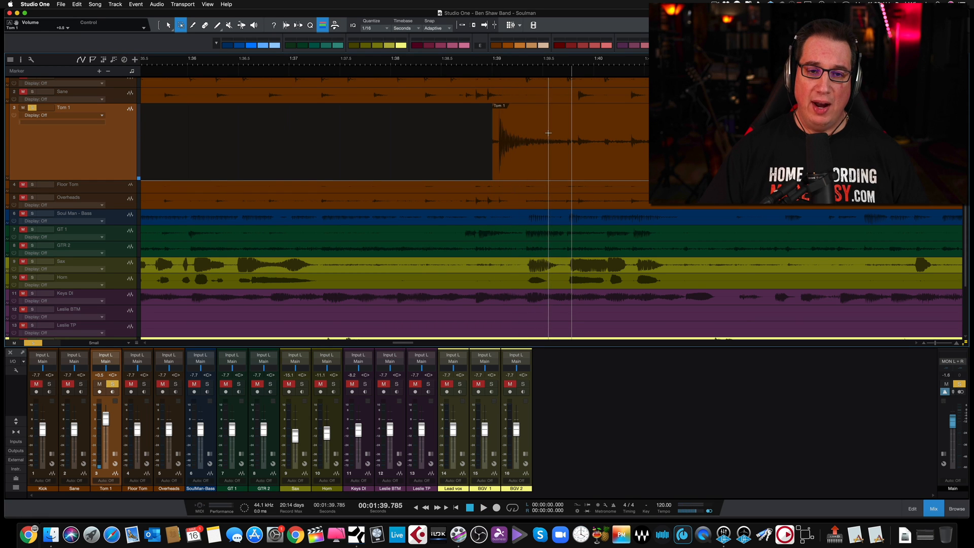
double_click(484, 62)
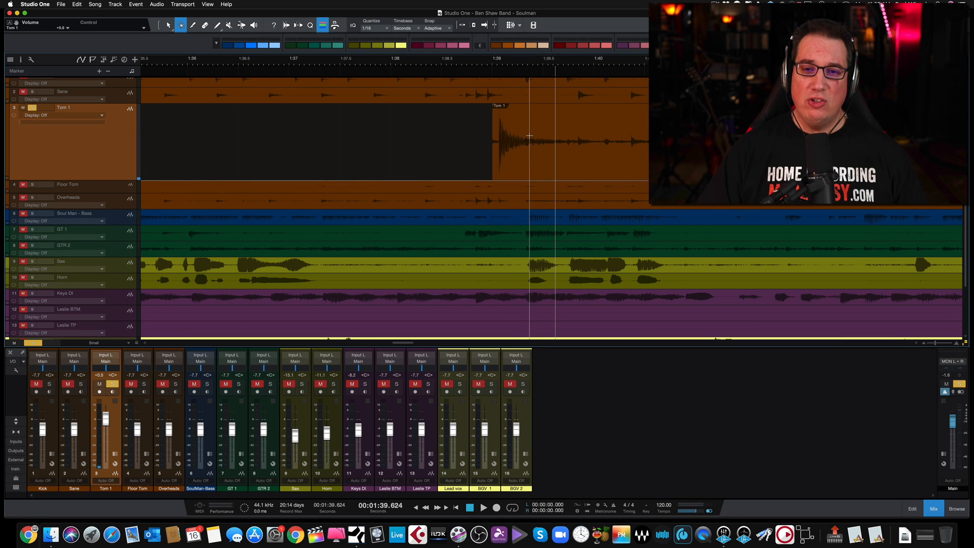
drag(529, 136, 666, 137)
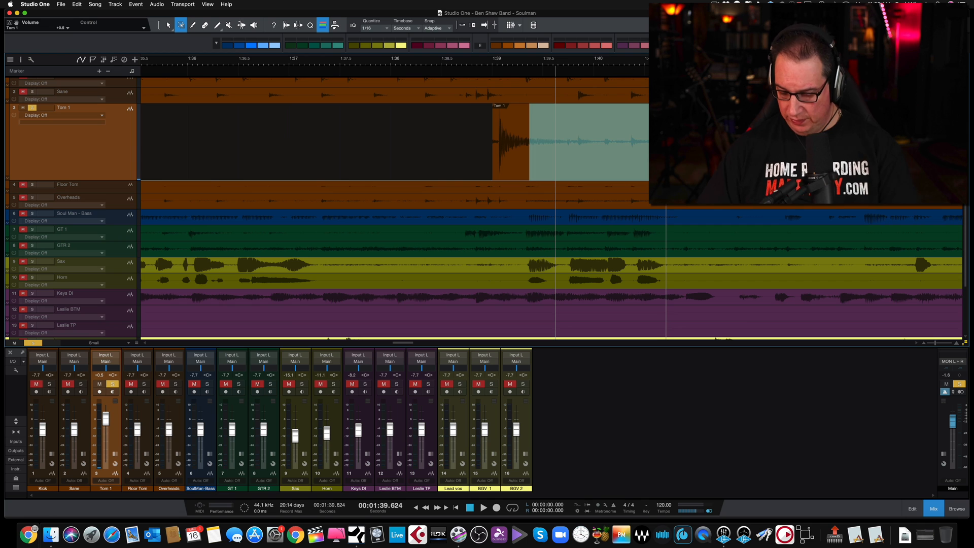
key(Delete)
Delete the Tom 1 bleed after the hit near 1:41, from about 1:41.6 to about 1:56
key(w)
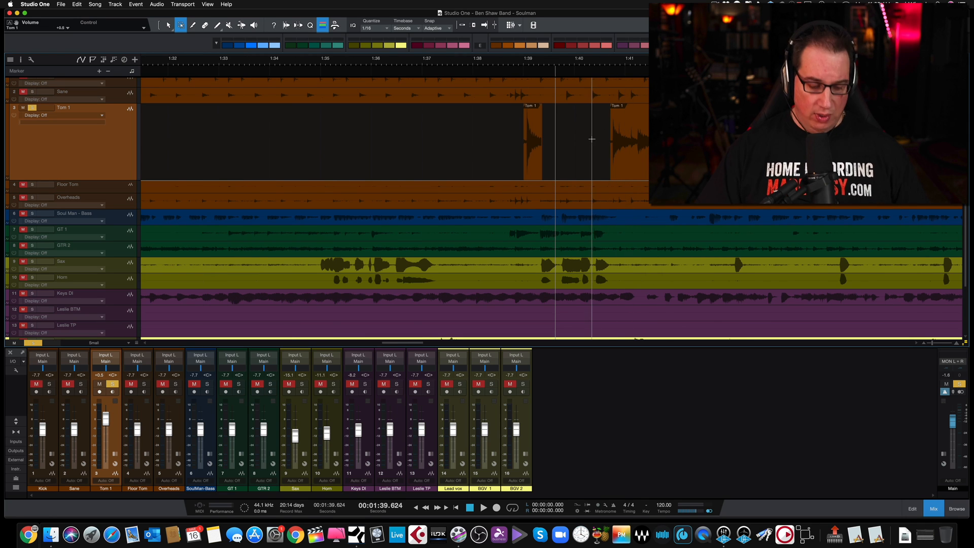
key(w)
key(w)
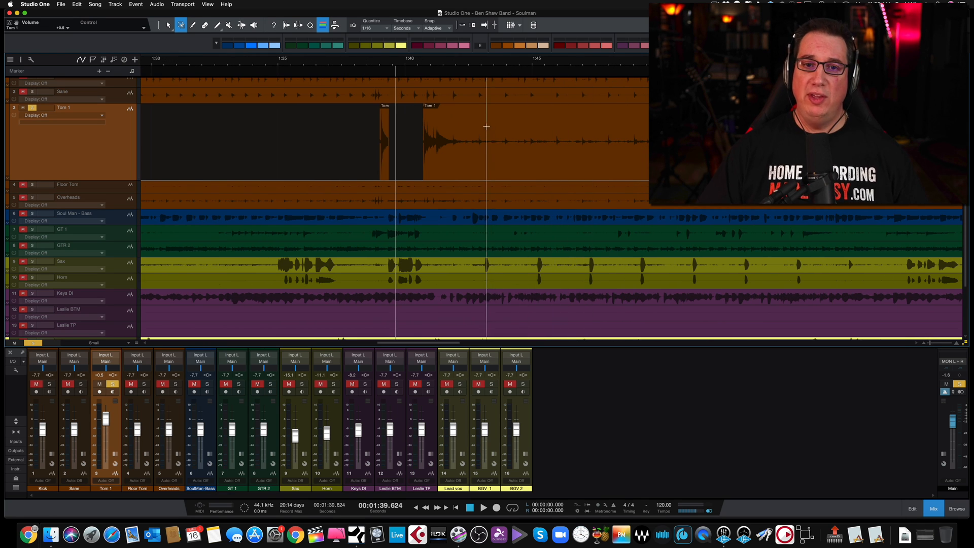
drag(450, 135, 662, 137)
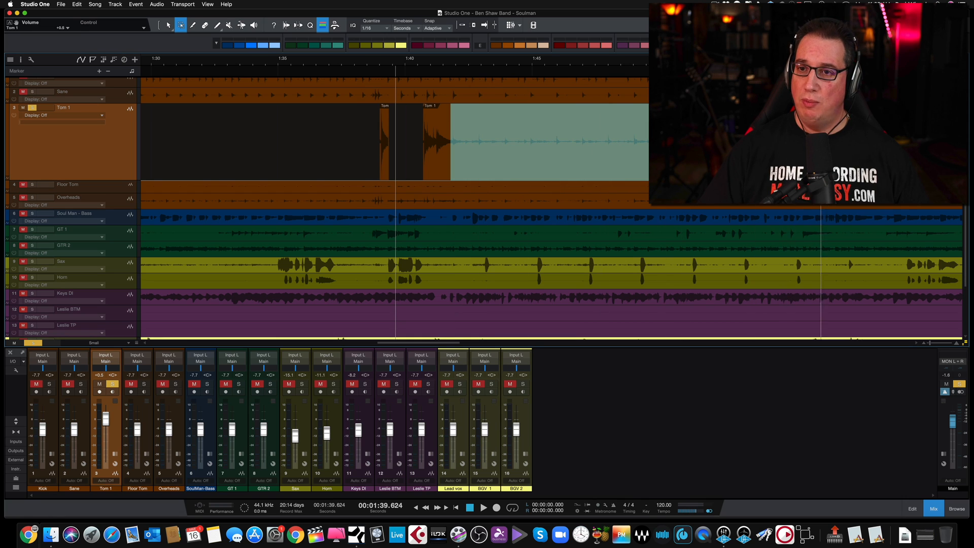
key(Delete)
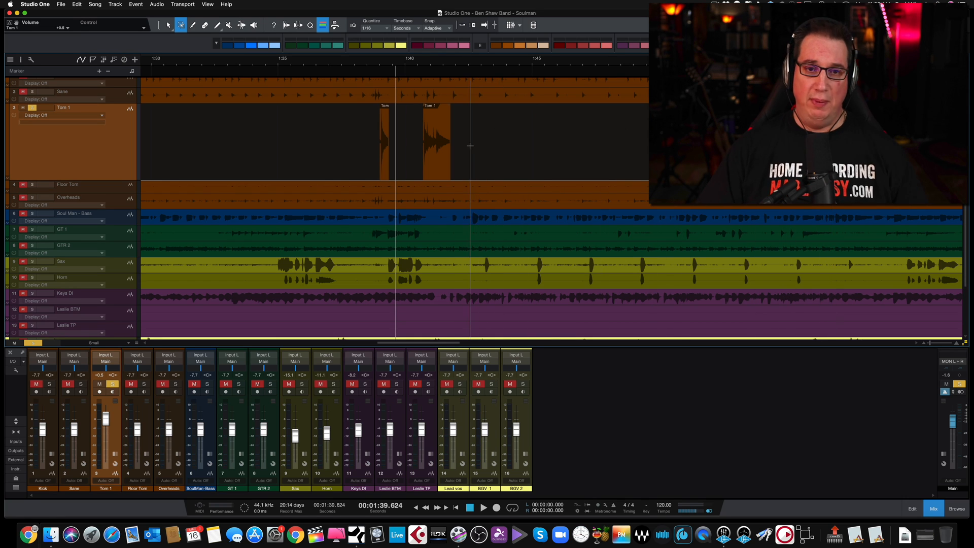
Select all the isolated Tom 1 hits before the uncut remainder of the track and bounce them into one continuous event
key(1)
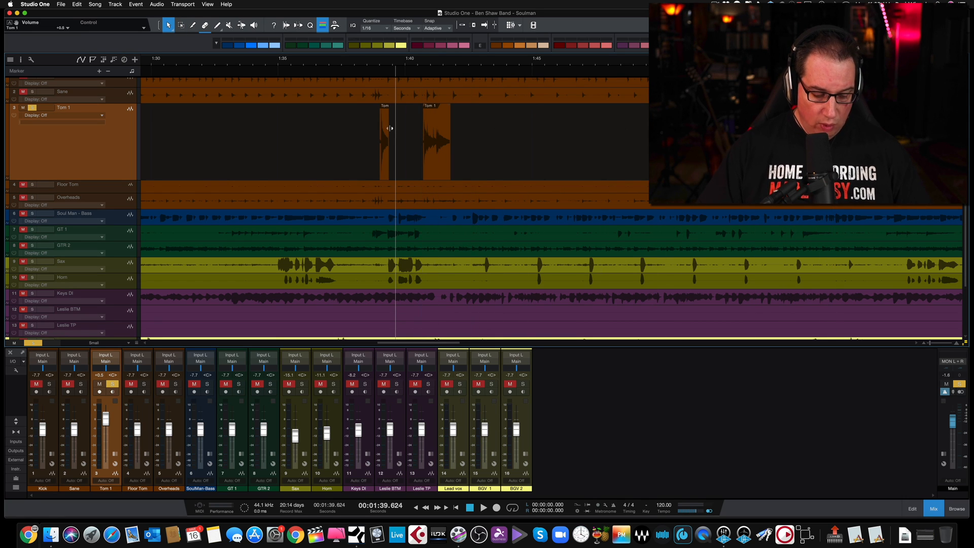
key(w)
key(w)
key(w)
key(w)
key(w)
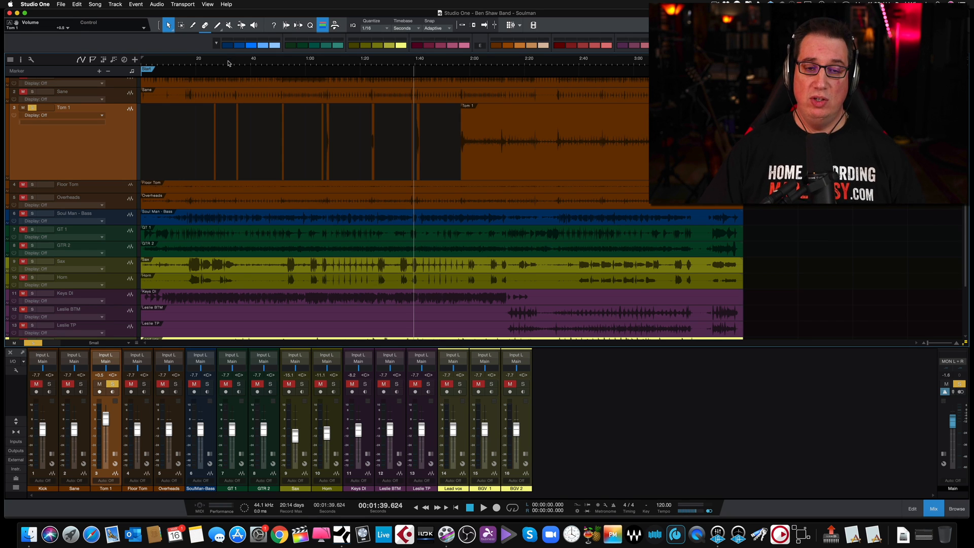
drag(184, 127, 455, 136)
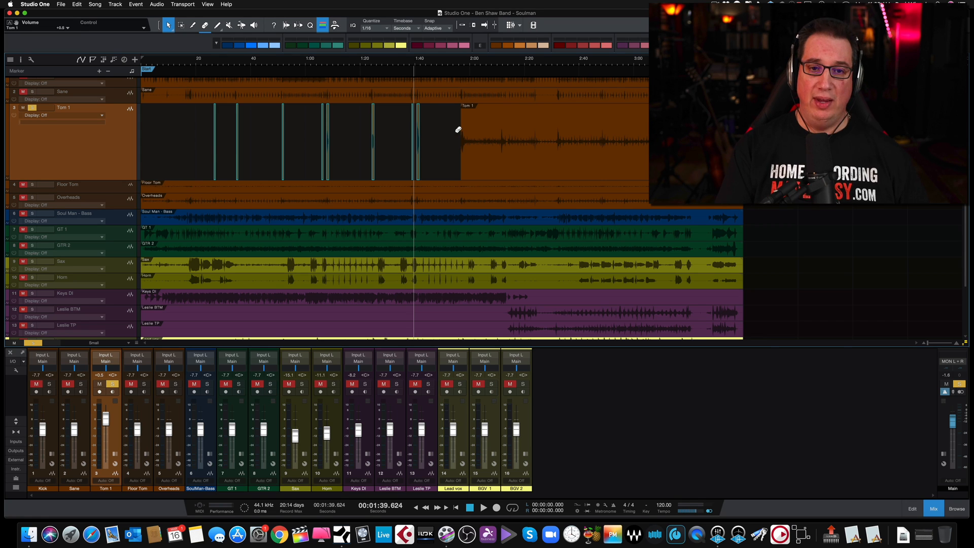
key(ctrl+b)
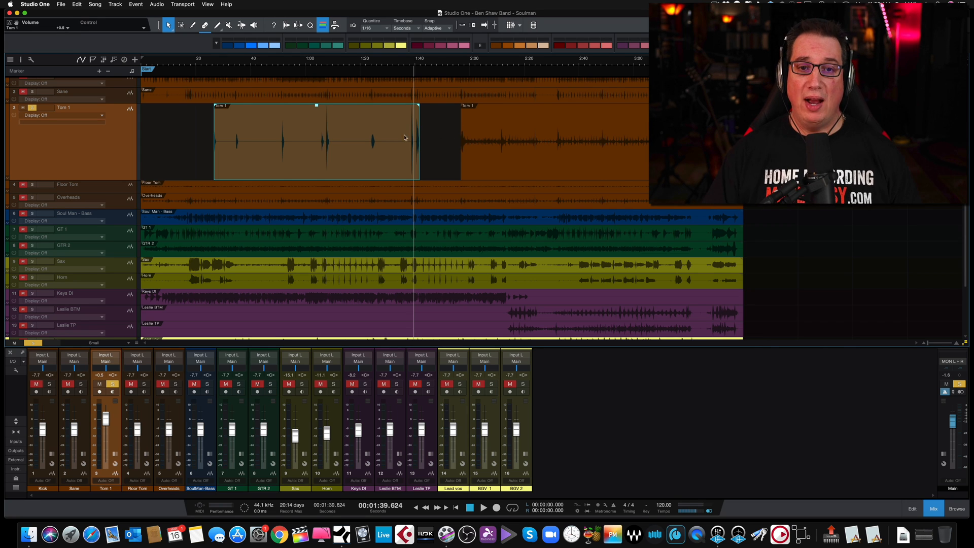
Bounce the combined Tom 1 hits together with the uncut remainder of the track, and undo this bounce and the previous one
click(371, 137)
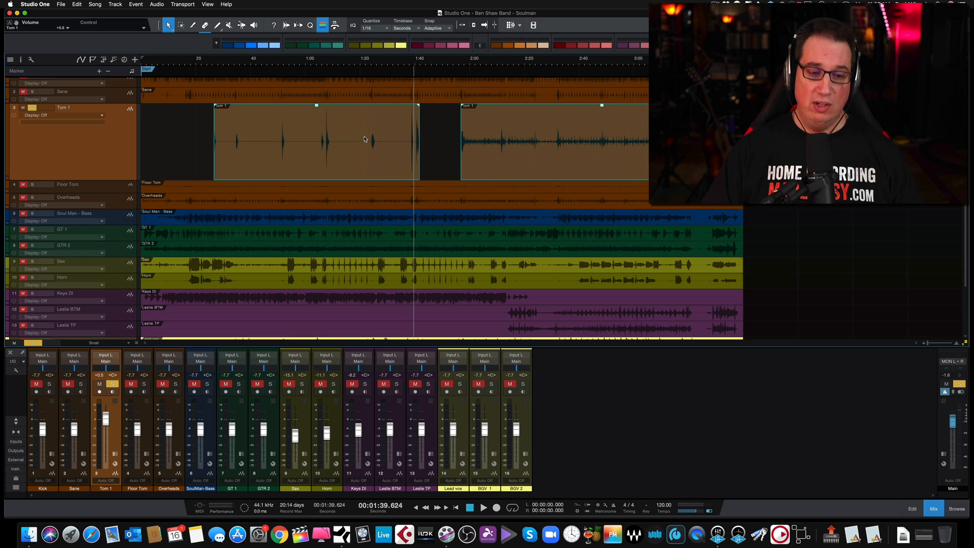
key(super+b)
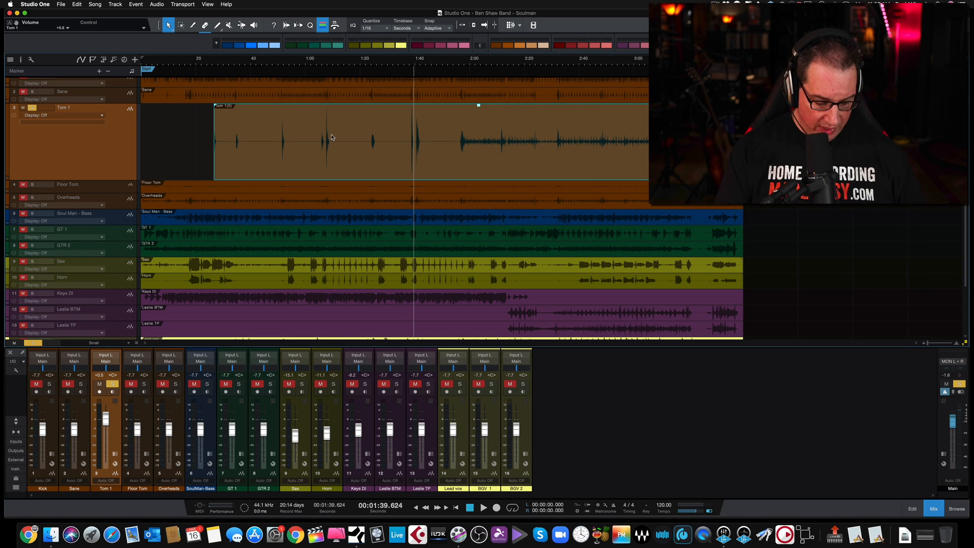
key(super+z)
key(super+z)
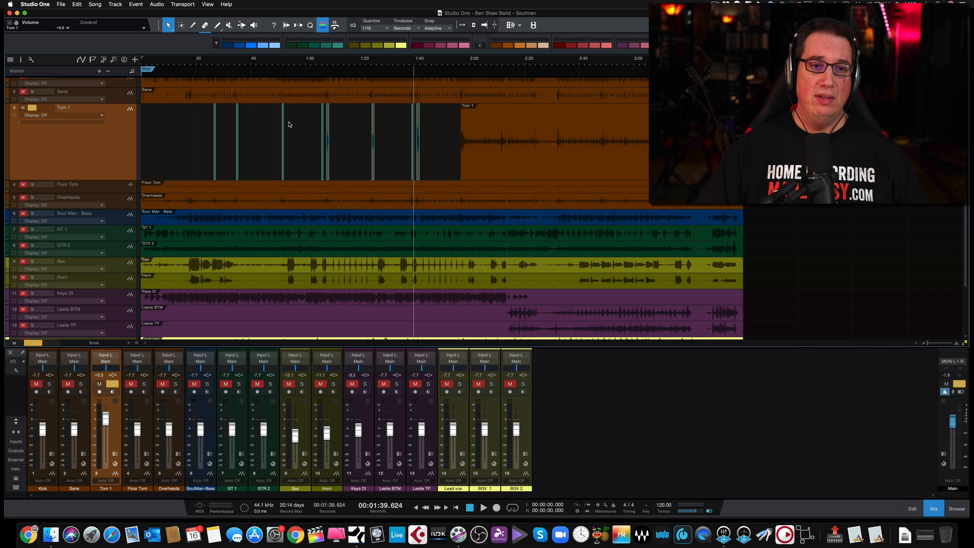
Turn on Time Lock for the first isolated Tom 1 hit, near 0:27
click(207, 127)
drag(217, 61, 222, 95)
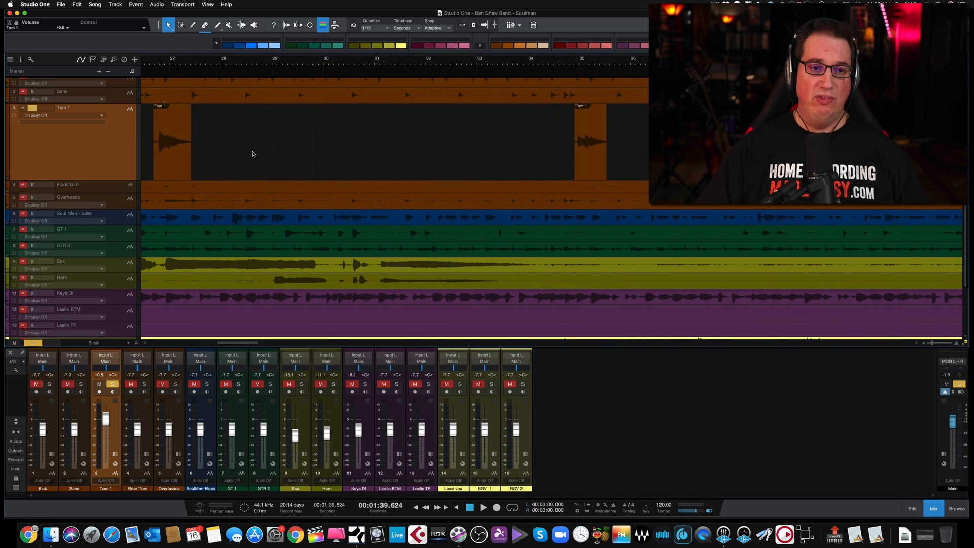
scroll(253, 154, left, 5)
click(273, 119)
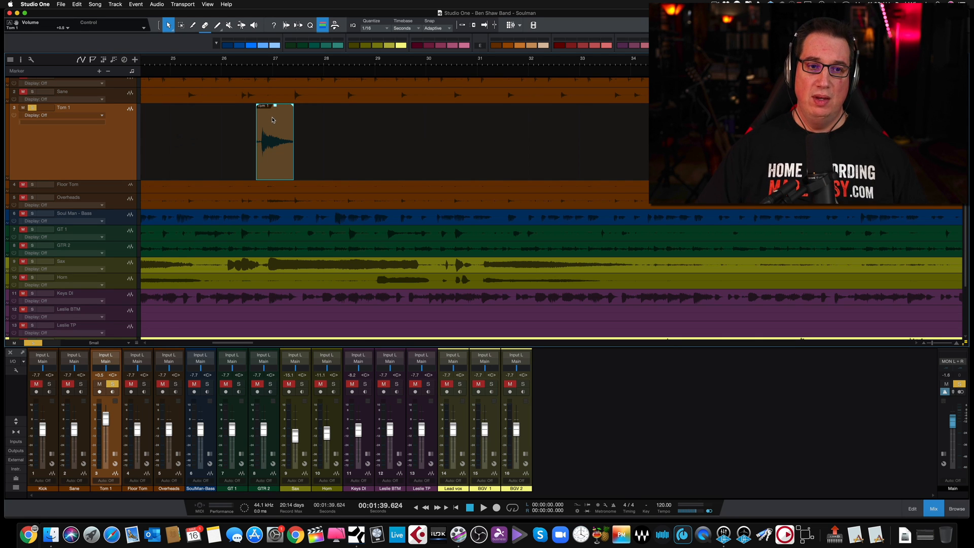
right_click(273, 121)
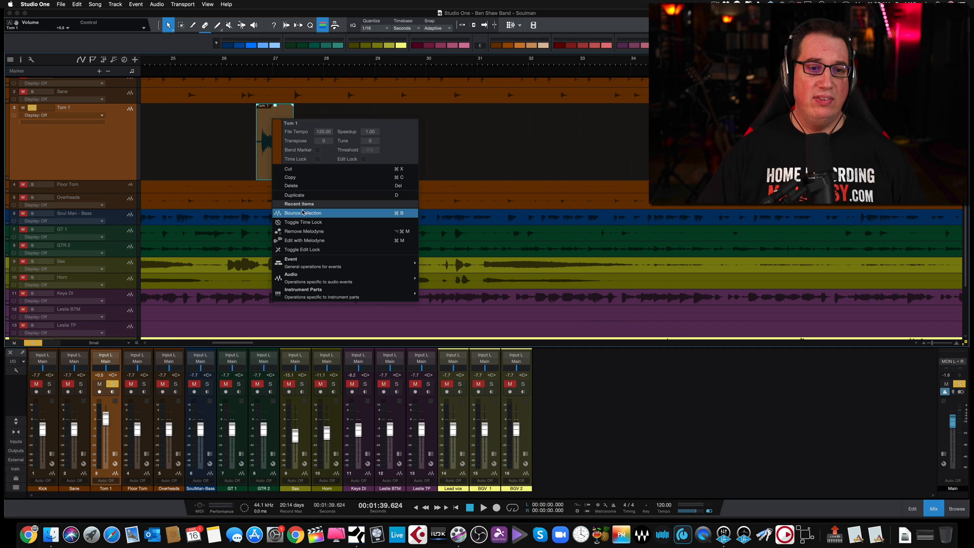
click(306, 223)
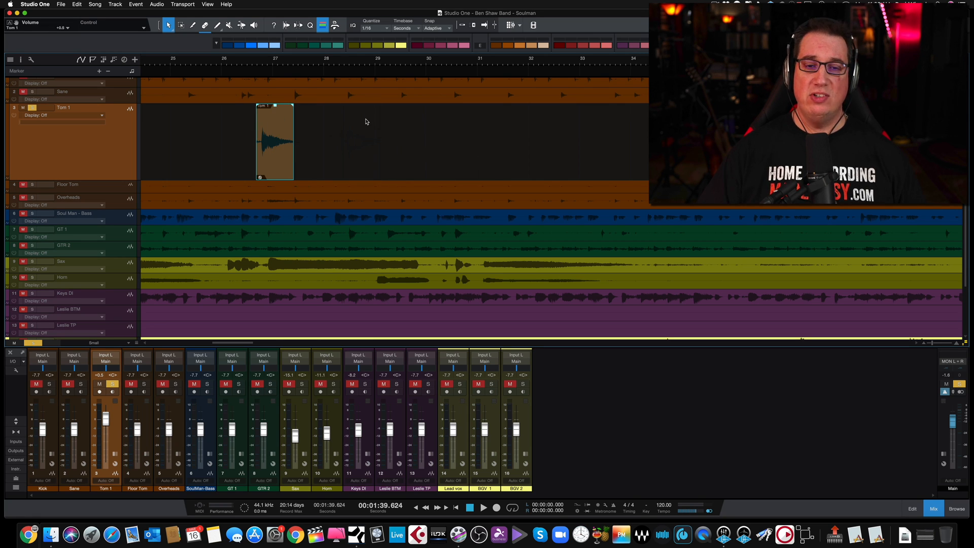
Turn off Time Lock for the first Tom 1 hit, try moving it slightly later, and undo the move
right_click(269, 163)
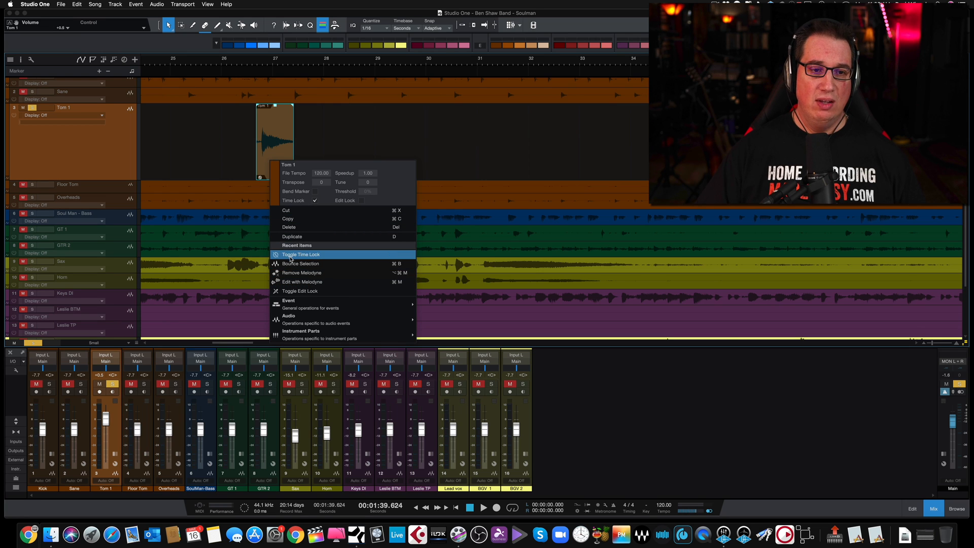
click(291, 256)
drag(284, 164, 323, 164)
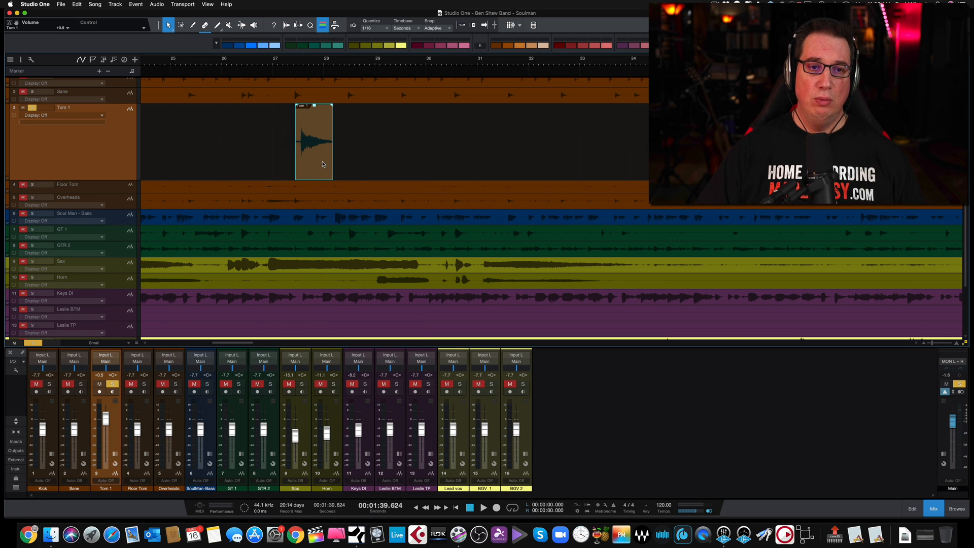
key(super+z)
Select every Tom 1 event, including the uncut remainder, and bounce them into one continuous event
key(shift+f)
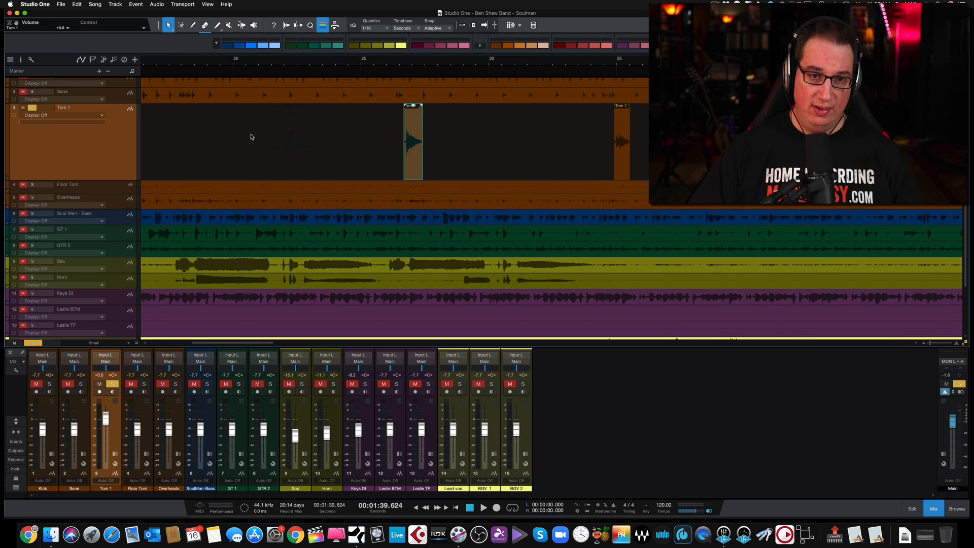
drag(257, 127, 621, 133)
key(super+b)
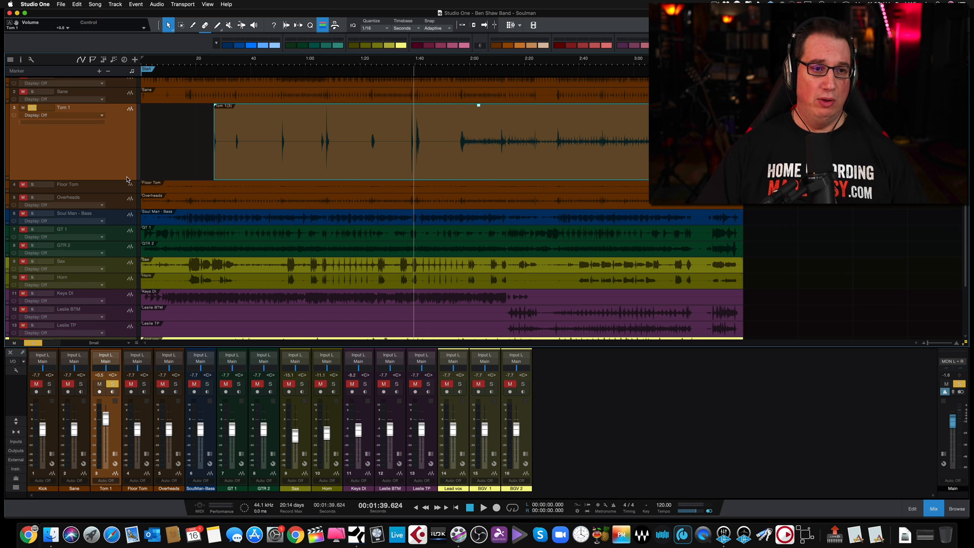
Reduce the height of the Tom 1 track so that the tracks down to BGV 2 fit in the arrangement
drag(125, 180, 128, 127)
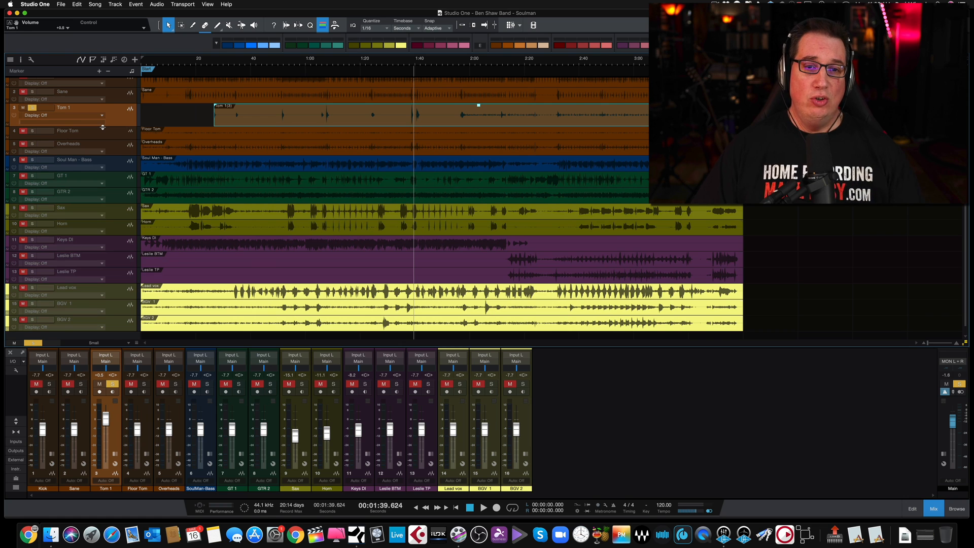
drag(104, 127, 102, 177)
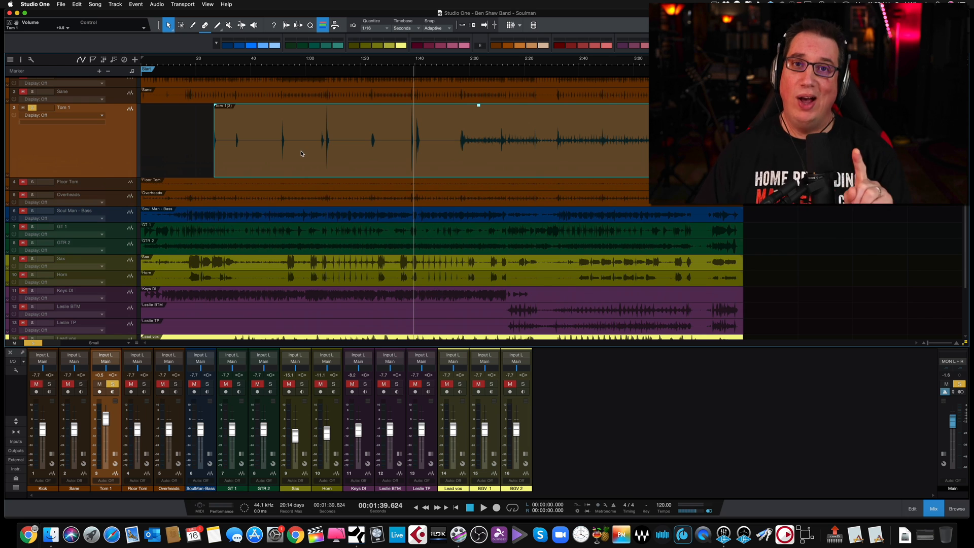
click(113, 181)
click(114, 176)
drag(114, 176, 119, 128)
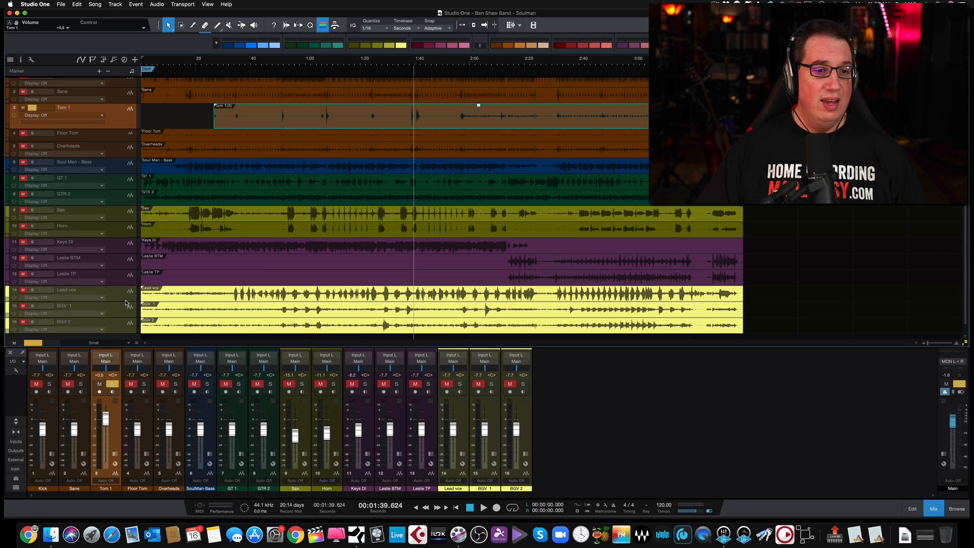
Select the Lead vox track and enlarge its height to show its waveform in detail
drag(125, 301, 127, 332)
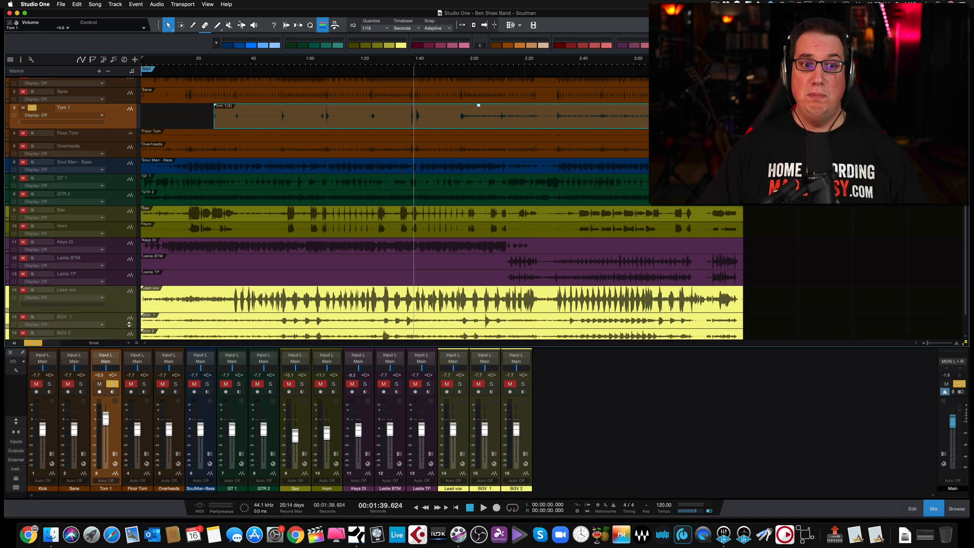
scroll(229, 273, down, 3)
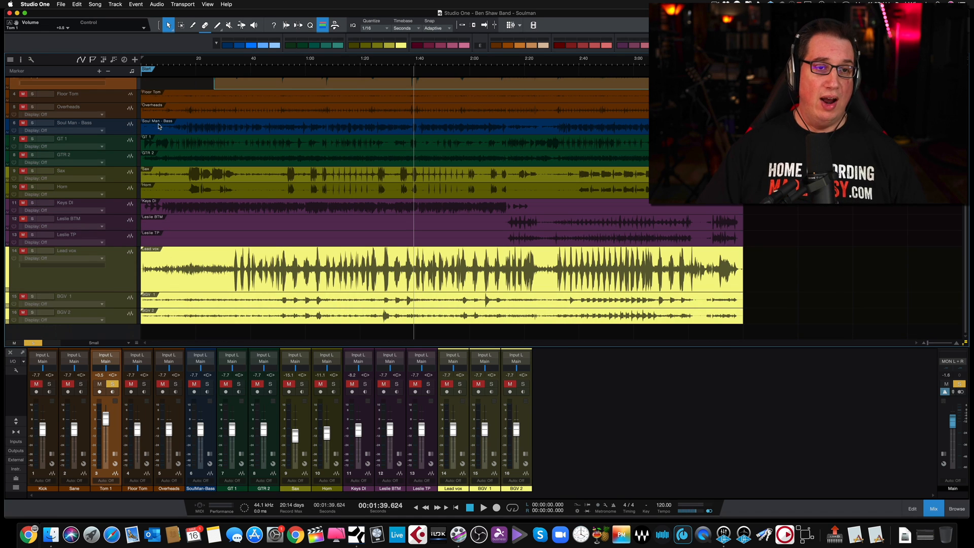
drag(173, 66, 180, 76)
click(113, 287)
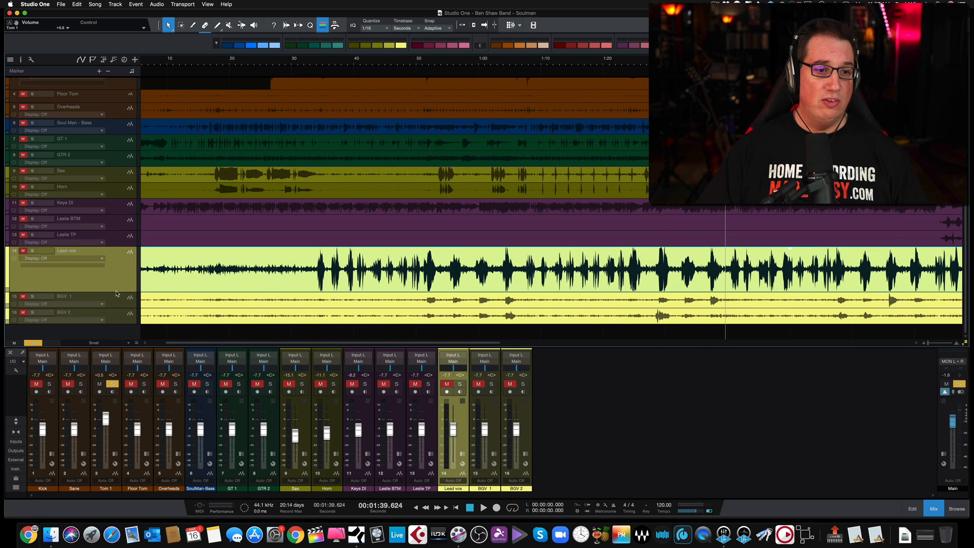
drag(114, 292, 115, 314)
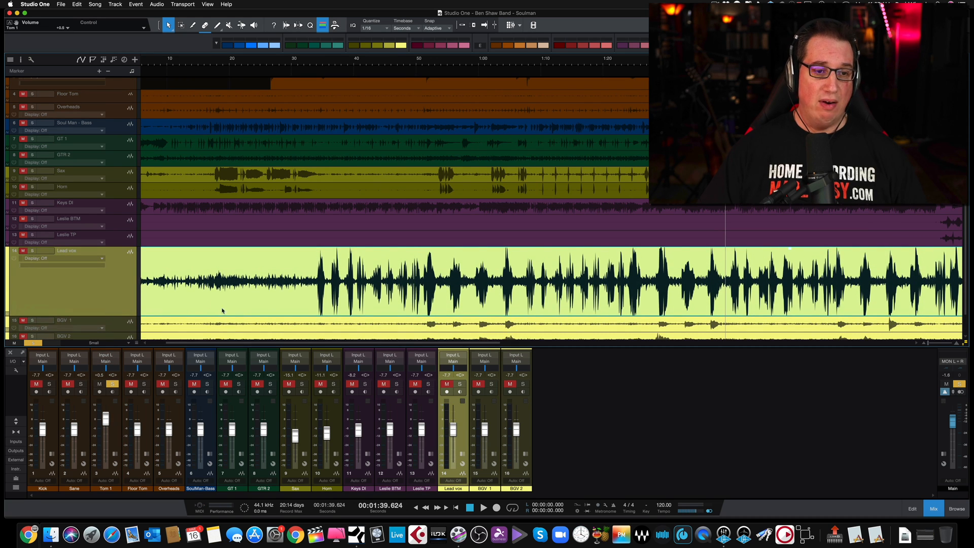
Clear the Tom 1 solo, solo Lead vox, and audition the bleed in the intro before the first vocal phrase
scroll(229, 313, left, 3)
click(154, 62)
click(33, 343)
click(31, 250)
key(space)
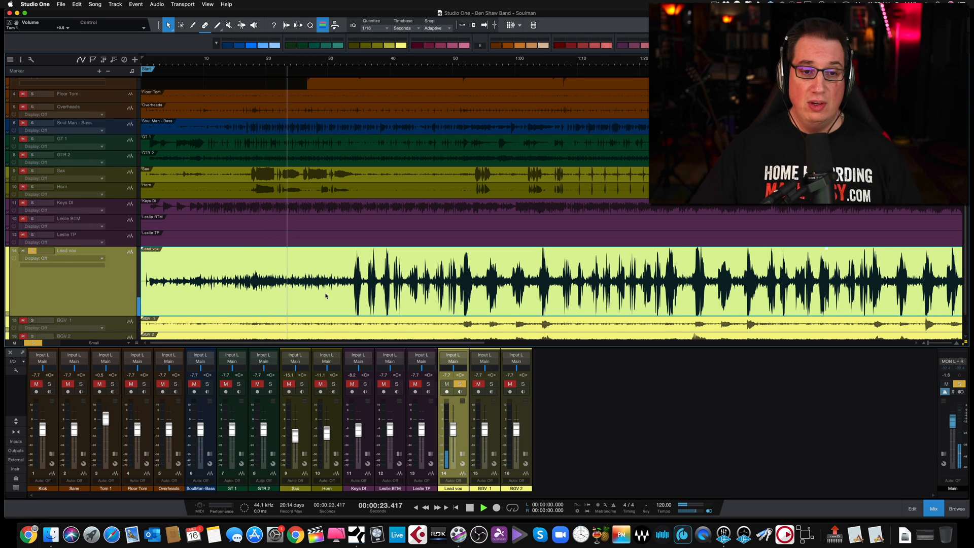
key(space)
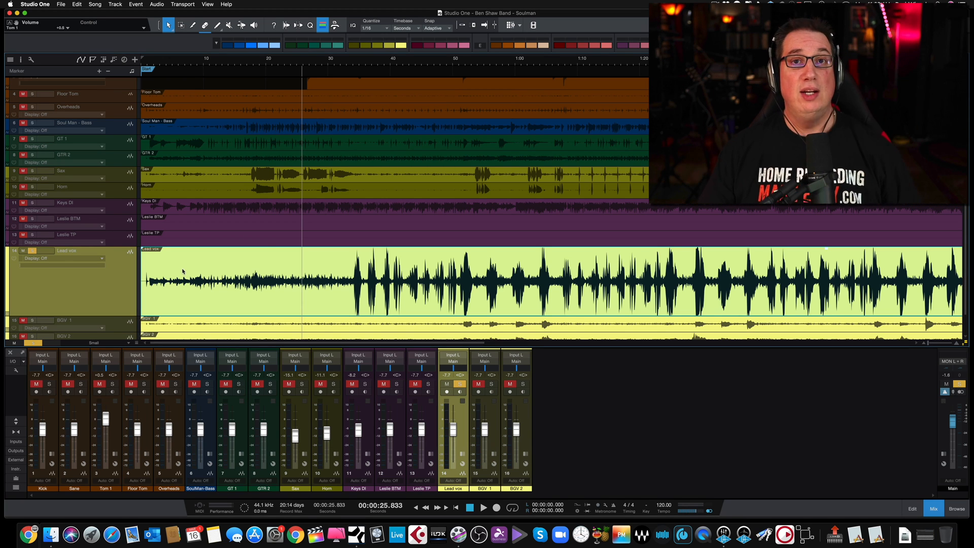
Split the Lead vox event just before the first vocal phrase, at about 0:34.1, and delete everything before the cut
drag(352, 60, 353, 85)
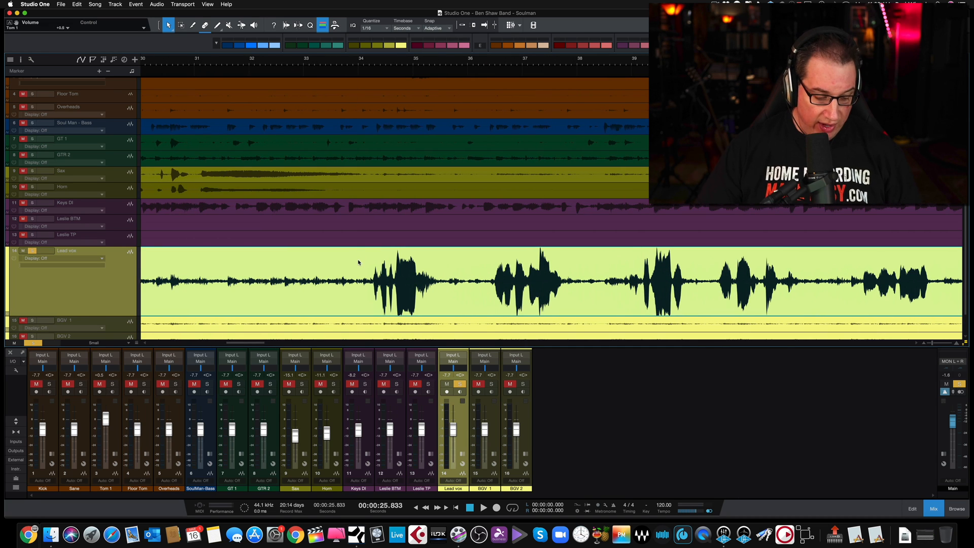
key(3)
click(368, 287)
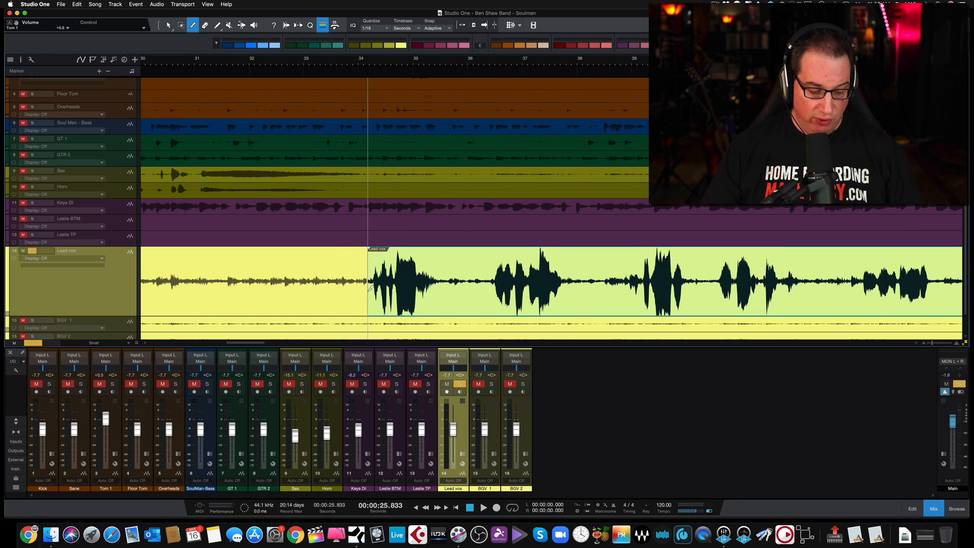
key(1)
click(331, 293)
key(Delete)
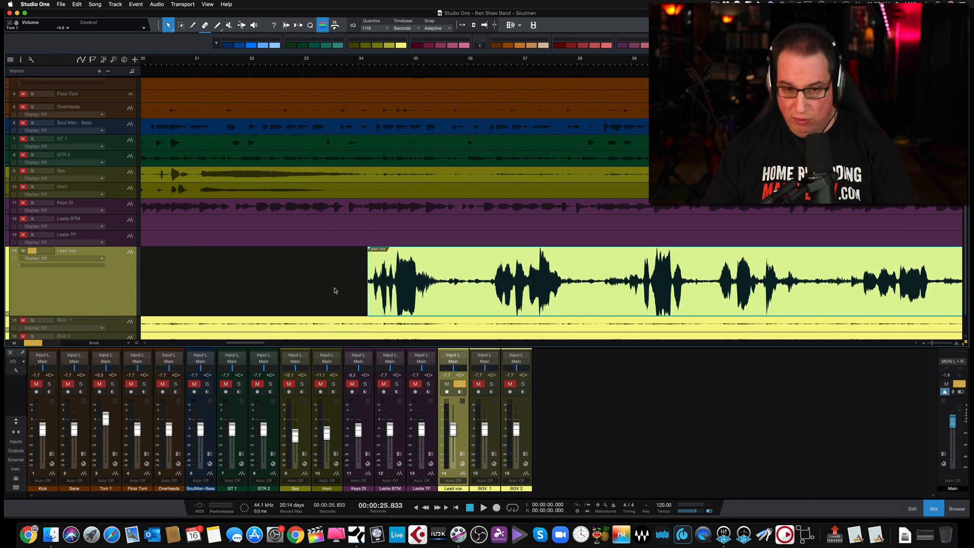
Audition the first Lead vox phrase and delete the bleed after it, from about 0:35.4 to about 0:36.4
drag(352, 62, 350, 77)
click(387, 61)
key(space)
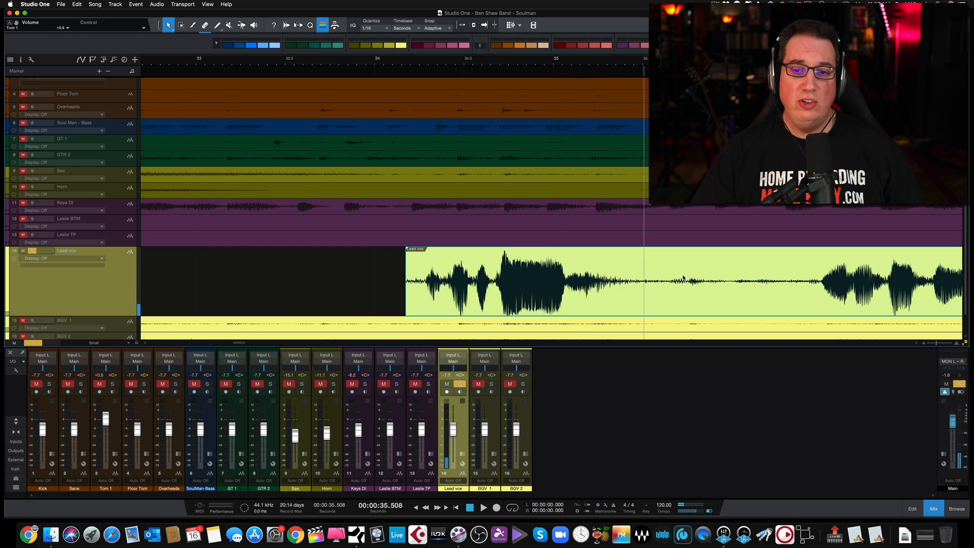
scroll(424, 262, right, 5)
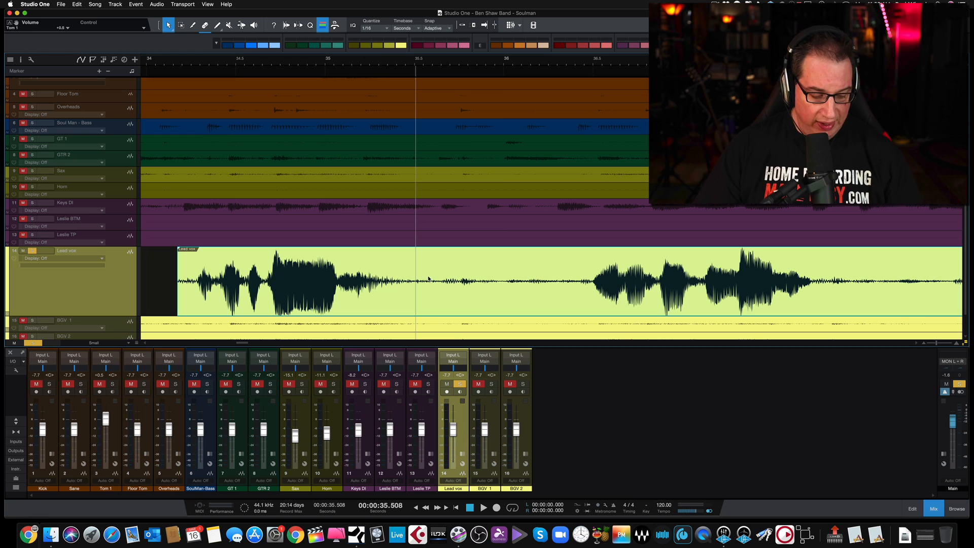
key(2)
drag(397, 281, 587, 280)
key(Delete)
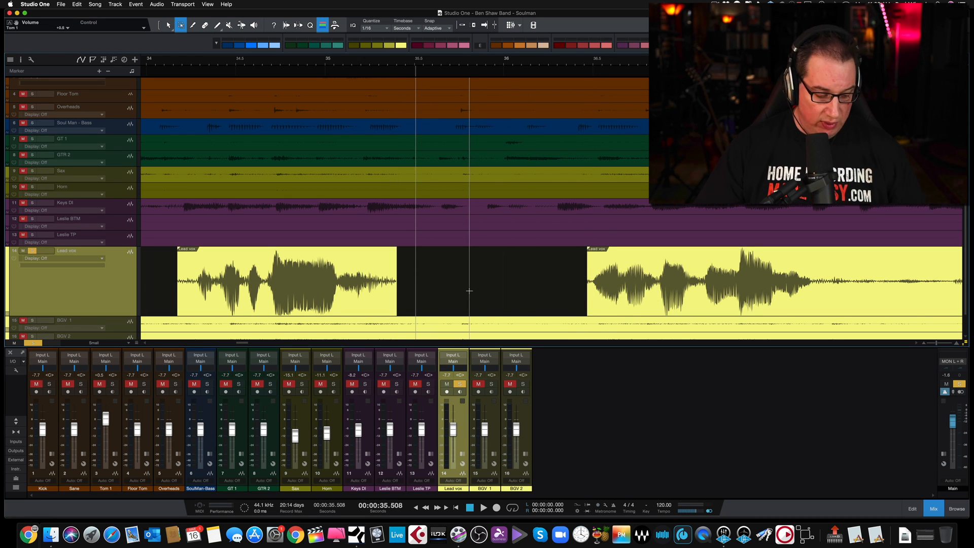
Delete the Lead vox bleed between the second and third phrases, from about 0:37.7 to about 0:38.9
scroll(470, 291, right, 5)
scroll(470, 291, right, 2)
drag(371, 281, 584, 277)
key(Delete)
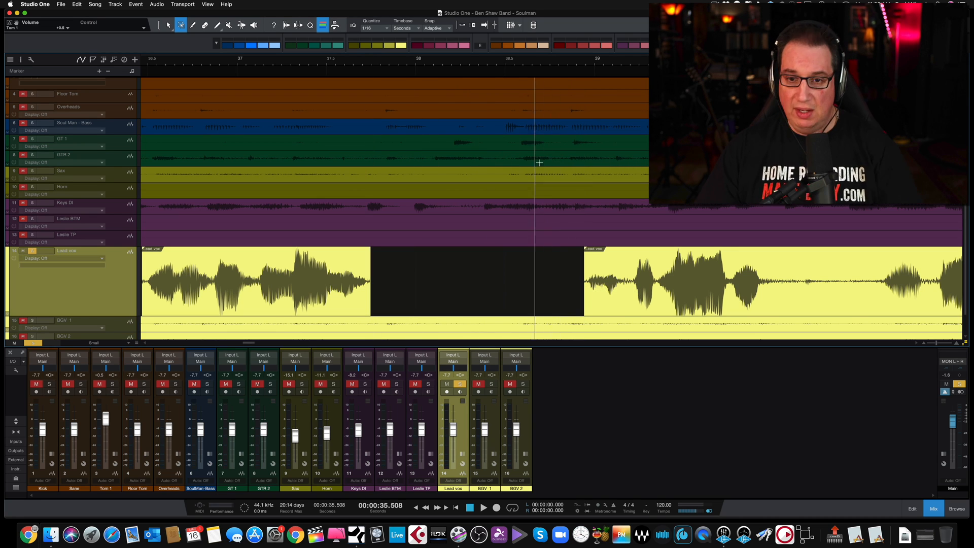
Audition the start of the third Lead vox phrase and delete the bleed after it, from about 0:39.9 to about 0:40.6
click(572, 72)
key(space)
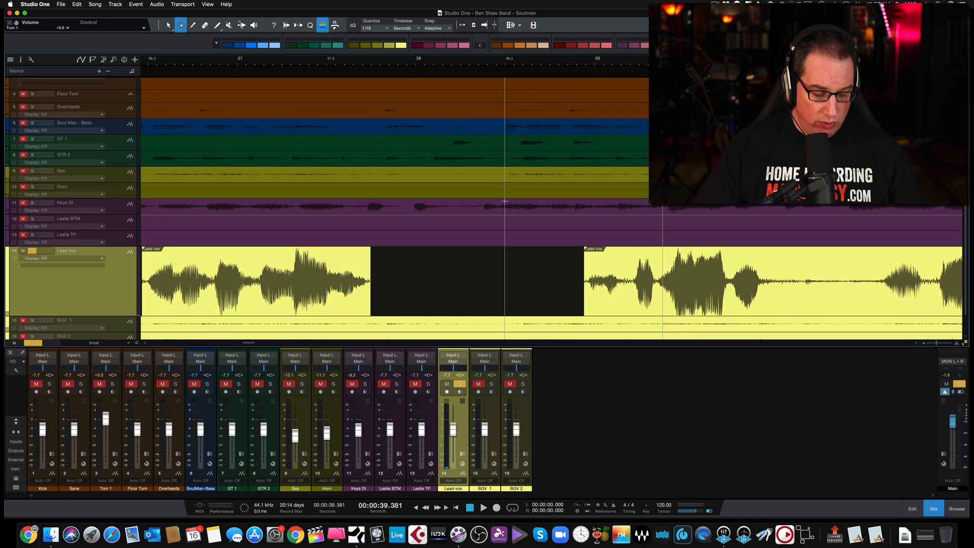
scroll(504, 201, right, 5)
drag(547, 281, 661, 278)
key(Delete)
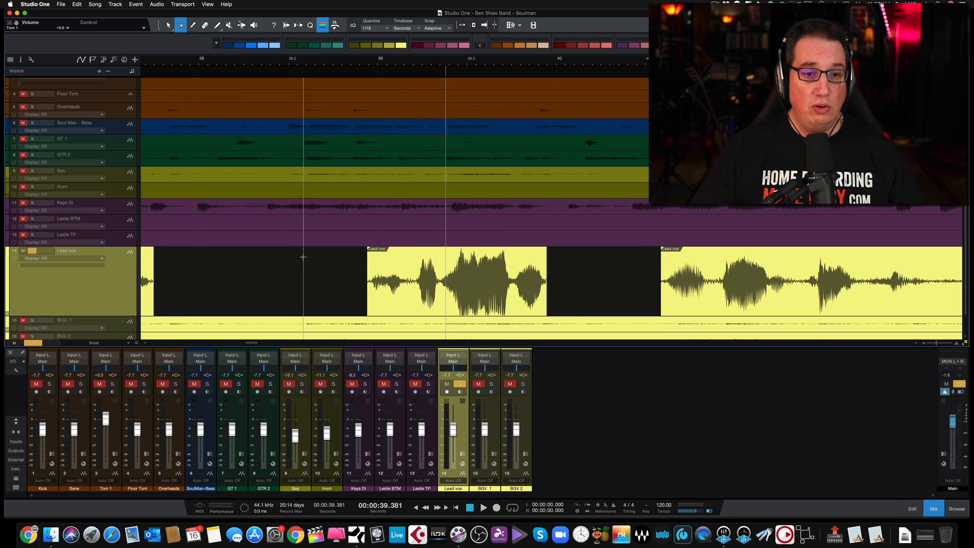
Switch back to the Arrow tool and reduce the Lead vox track's height, showing the whole song in the arrangement
key(1)
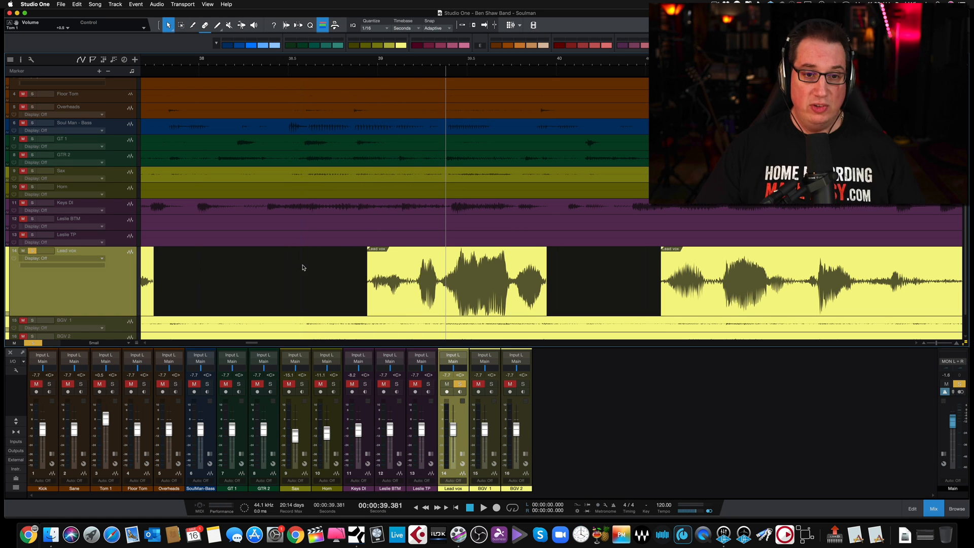
key(w)
key(w)
key(w)
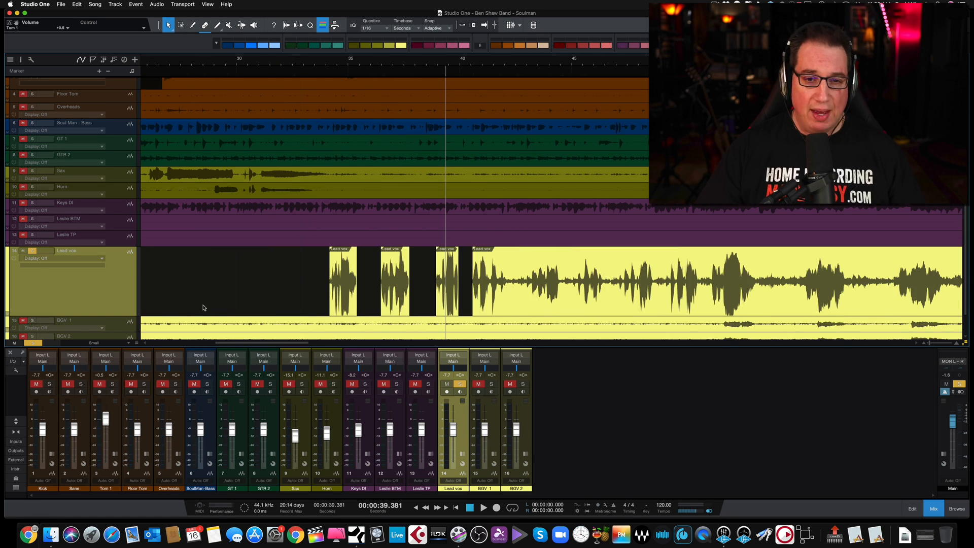
drag(124, 315, 151, 290)
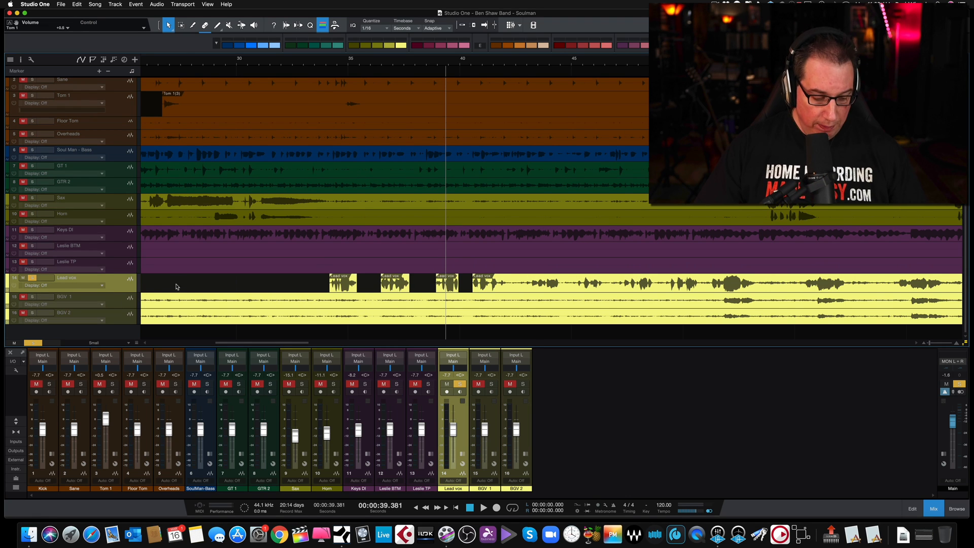
key(w)
key(w)
key(w)
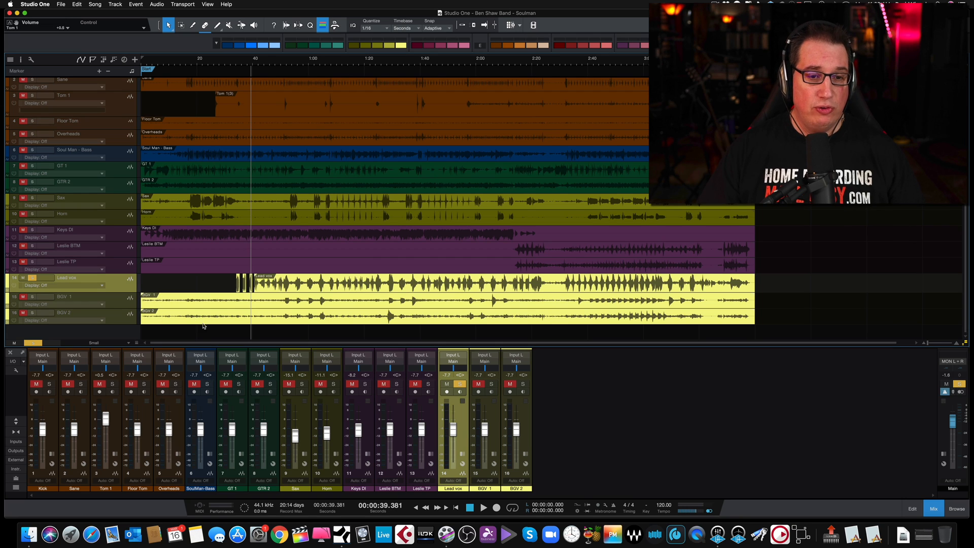
Take Lead vox out of solo, solo BGV 1 and BGV 2, and audition the two backing vocals from about 0:39
click(34, 279)
click(33, 297)
key(space)
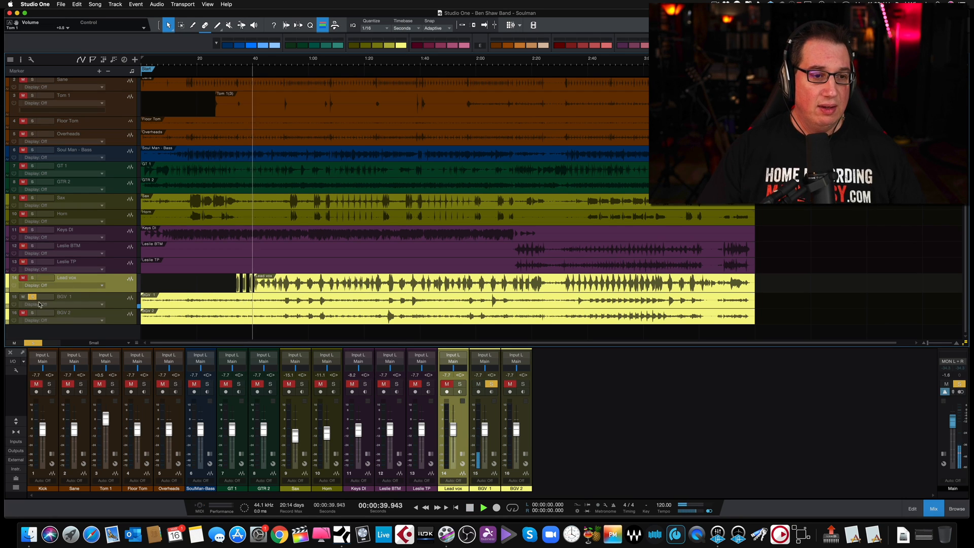
click(32, 313)
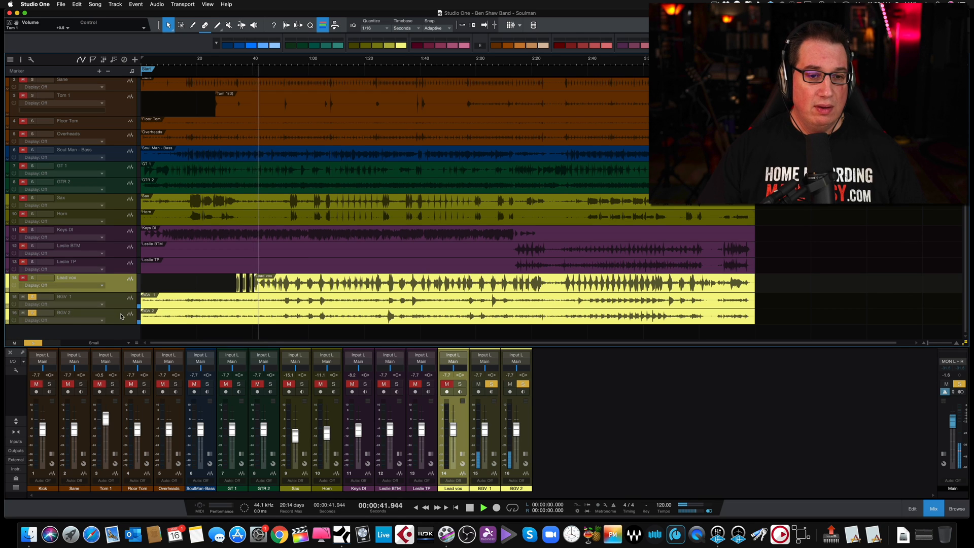
Stop the backing vocal audition and solo Lead vox together with BGV 1 and BGV 2
key(space)
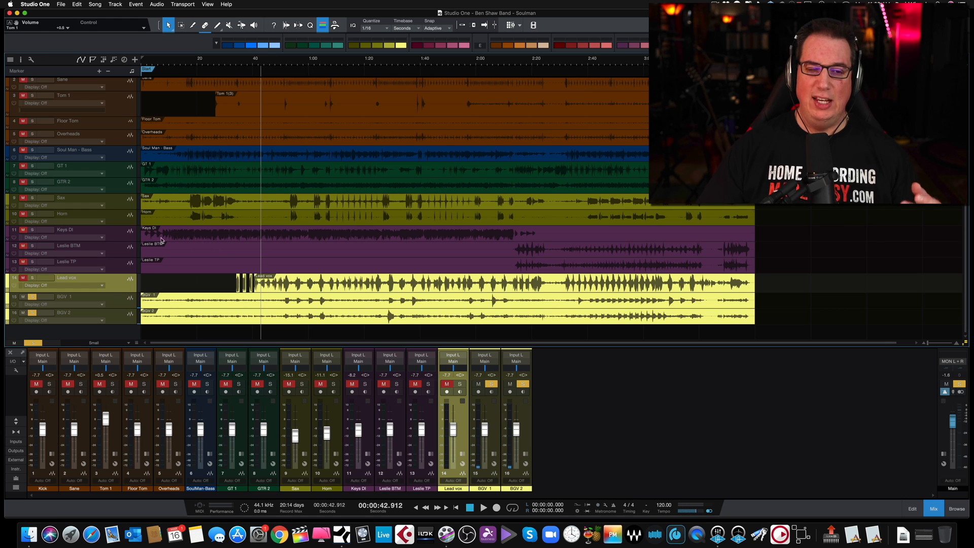
click(174, 60)
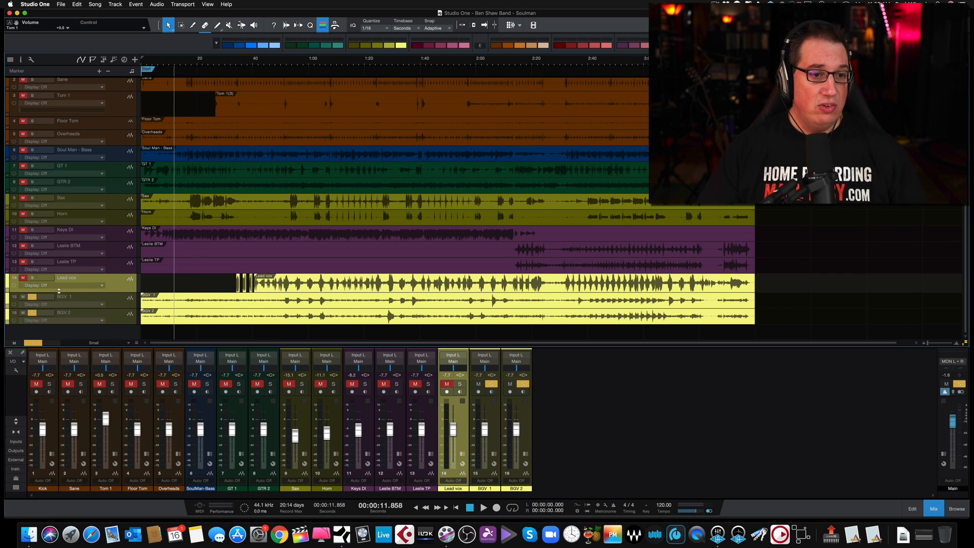
click(34, 278)
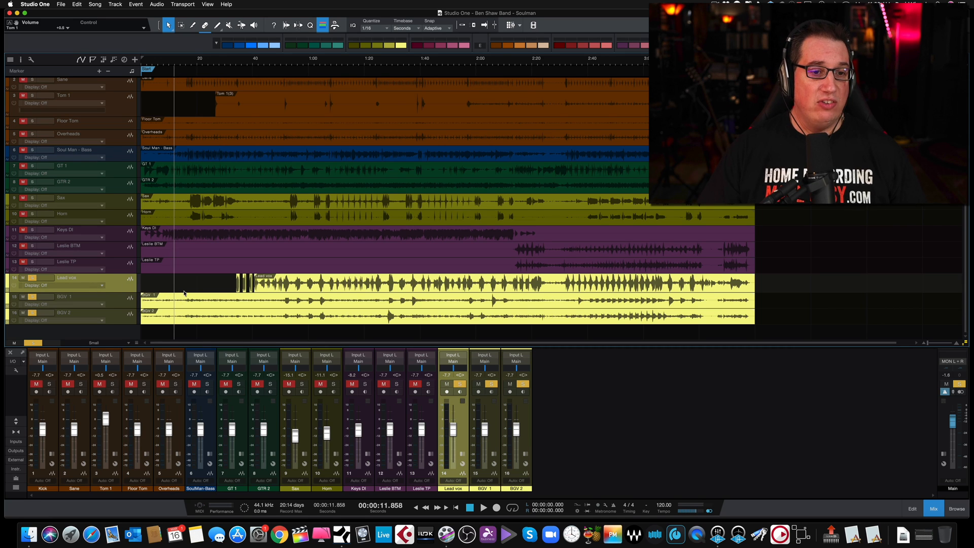
Undo all the bleed cuts and deletions on the Lead vox track to restore its original full-length recording
key(super+z)
key(super+z)
key(super+z)
key(super+z)
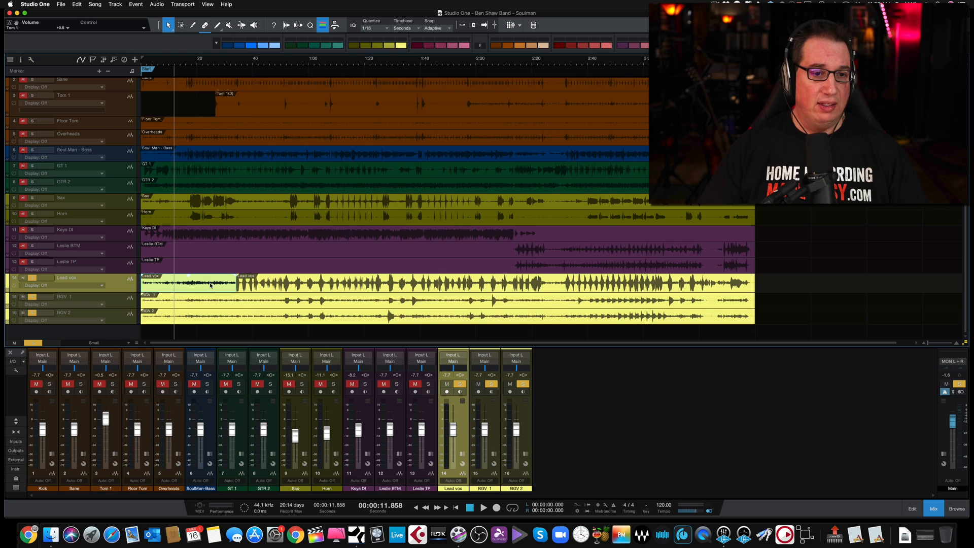
key(super+z)
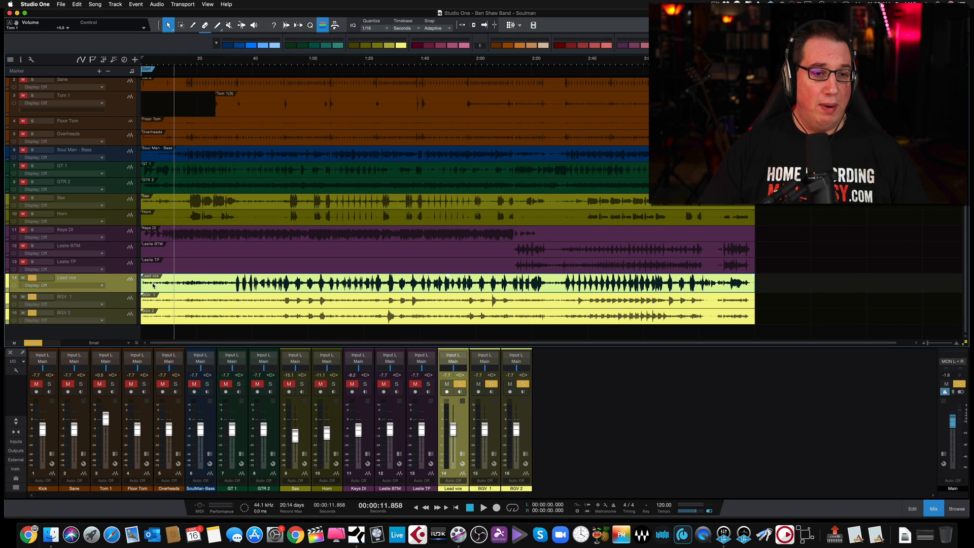
Audition the three soloed vocal tracks from about 0:08 and raise their faders together to -1.3 dB
click(164, 61)
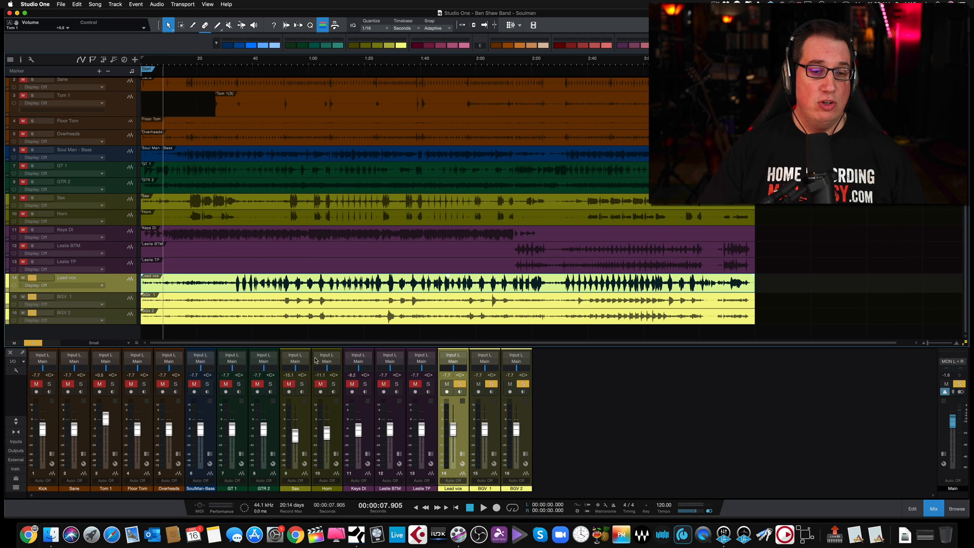
key(space)
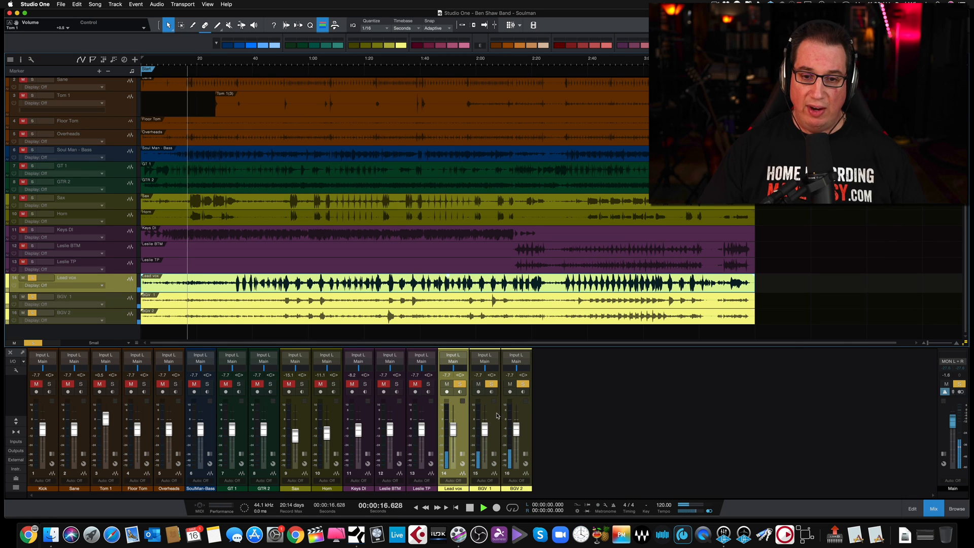
drag(515, 426, 516, 419)
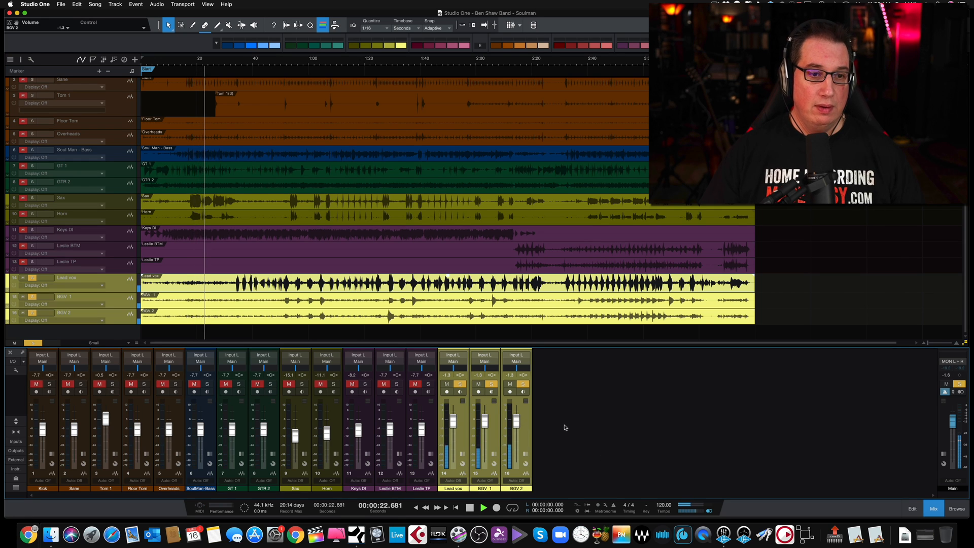
key(space)
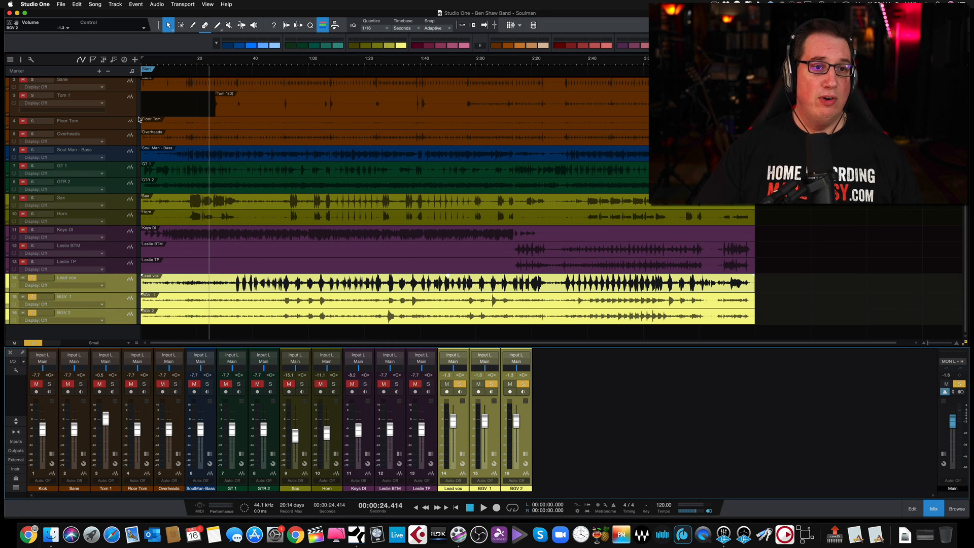
Solo Tom 1 and Floor Tom alongside the vocals, and undo the Tom 1 bounce and all its bleed deletions
click(32, 97)
click(32, 121)
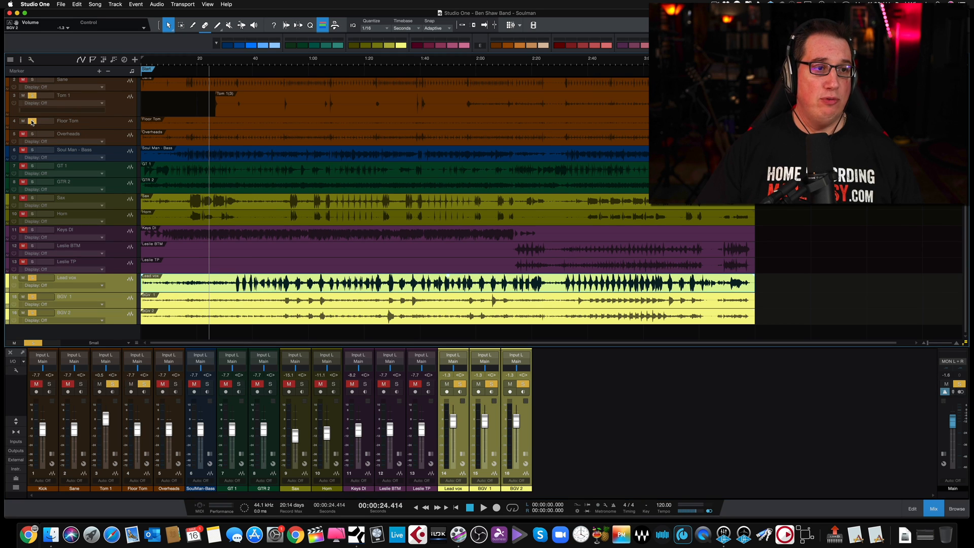
click(221, 109)
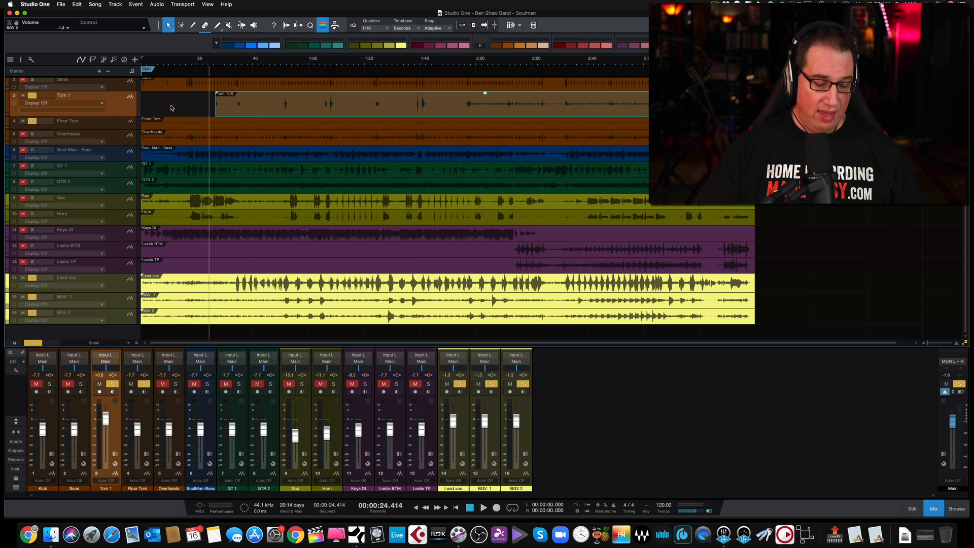
key(super+z)
key(super+z)
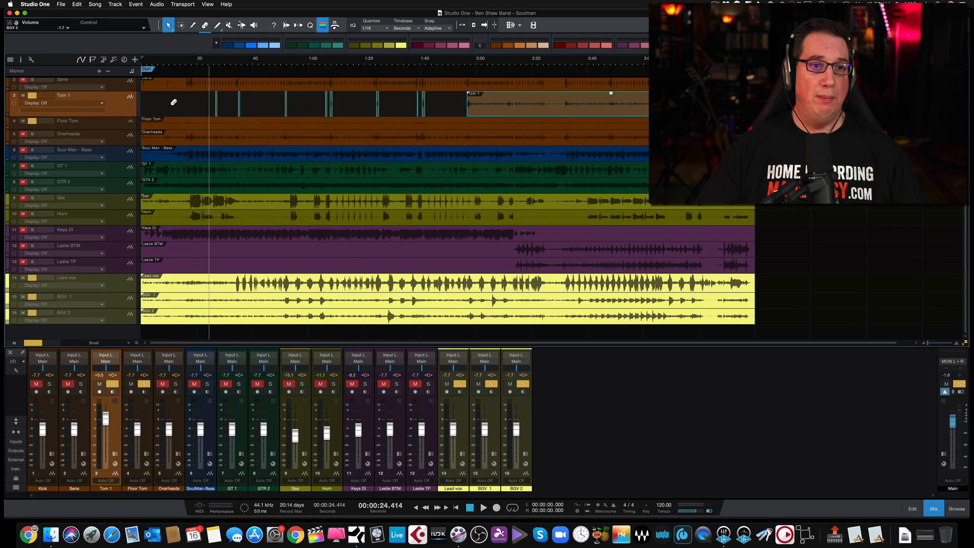
key(super+z)
key(super+z)
key(super+z)
key(super+z)
key(super+z)
key(super+z)
key(super+z)
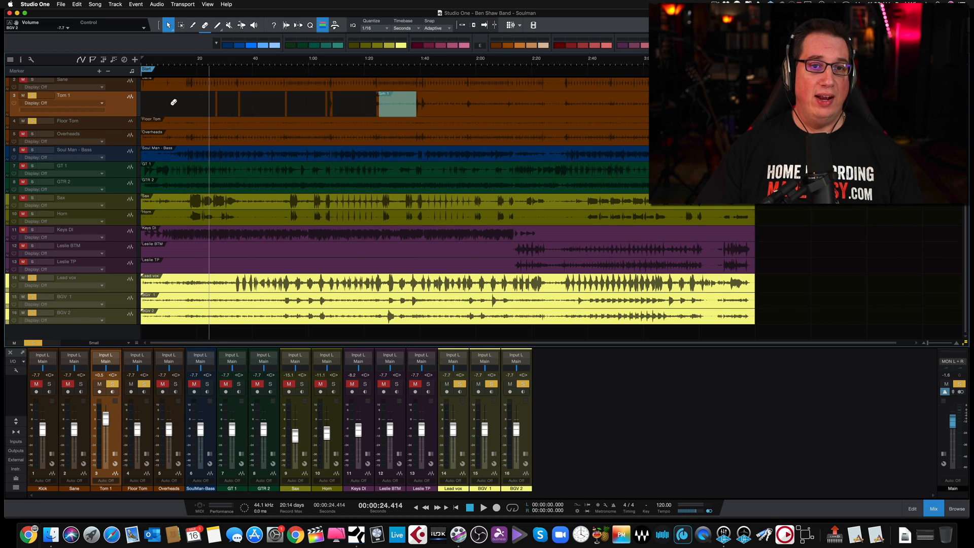
key(super+z)
key(super+z)
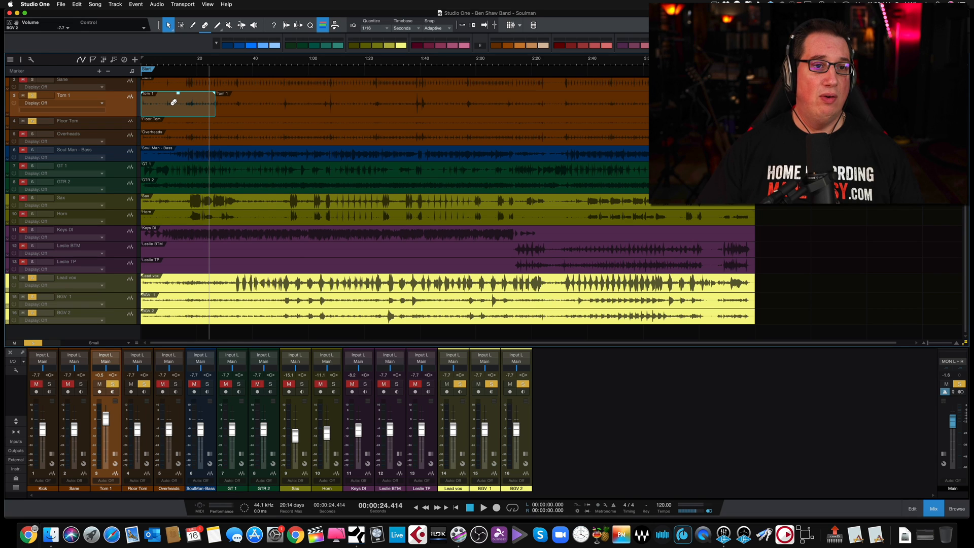
key(super+z)
Audition the soloed toms and vocals from near the song's start and raise the Floor Tom fader to -1.0 dB
click(163, 62)
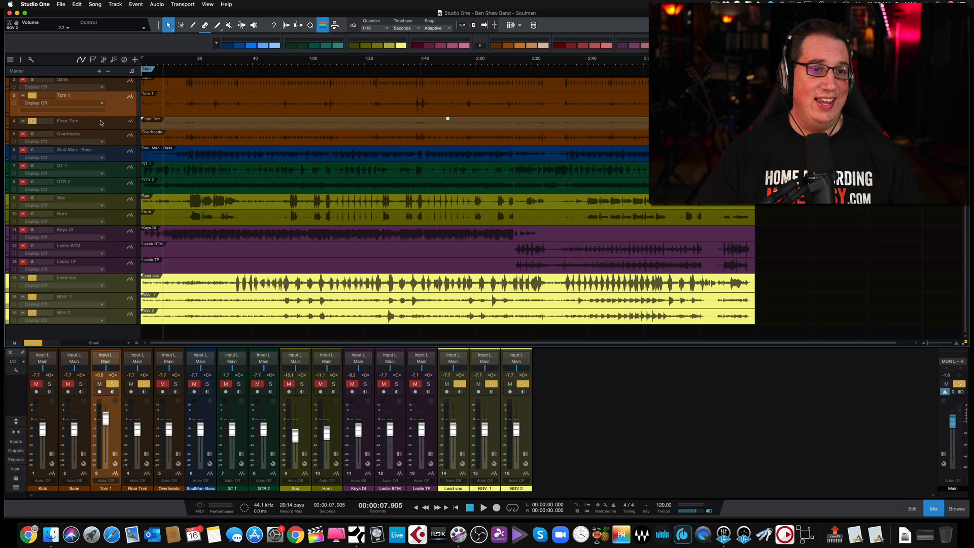
click(152, 61)
key(space)
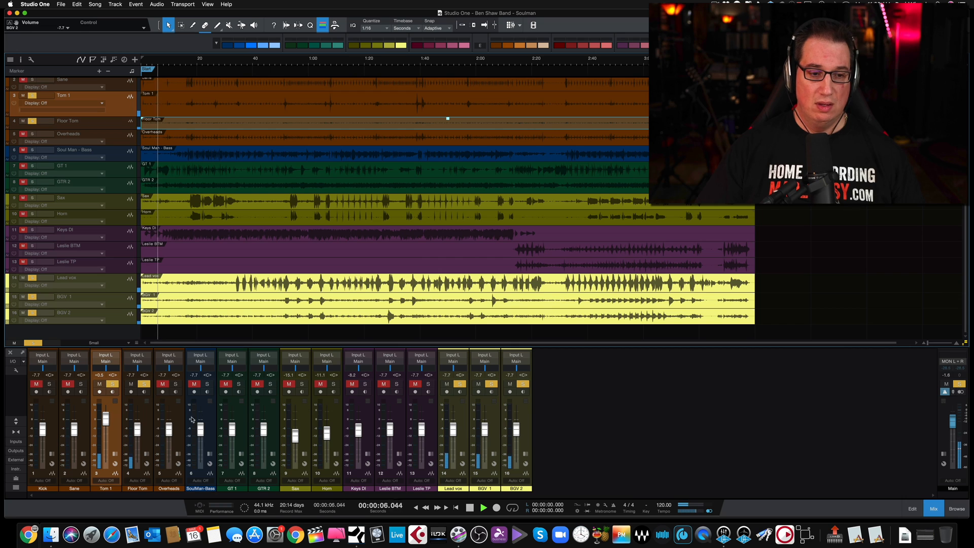
click(136, 429)
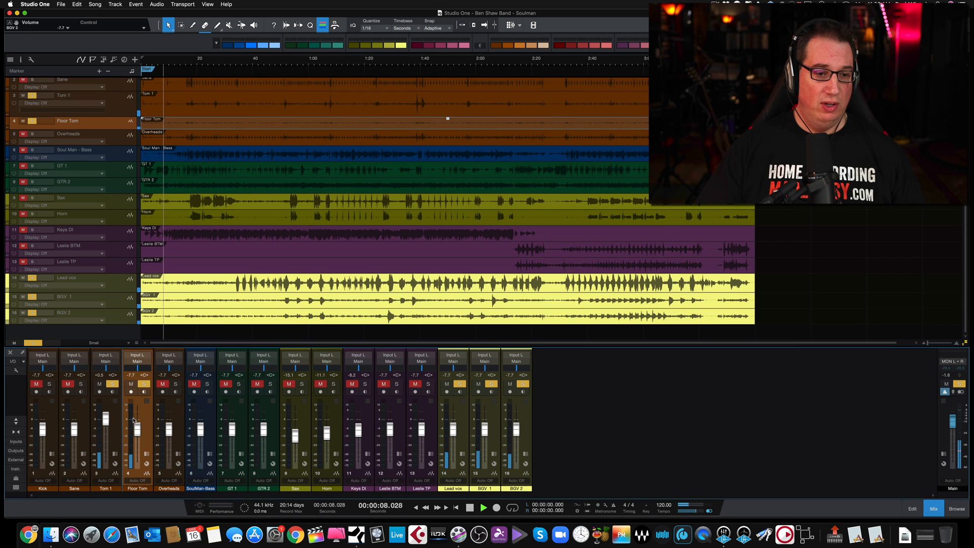
drag(136, 428, 136, 419)
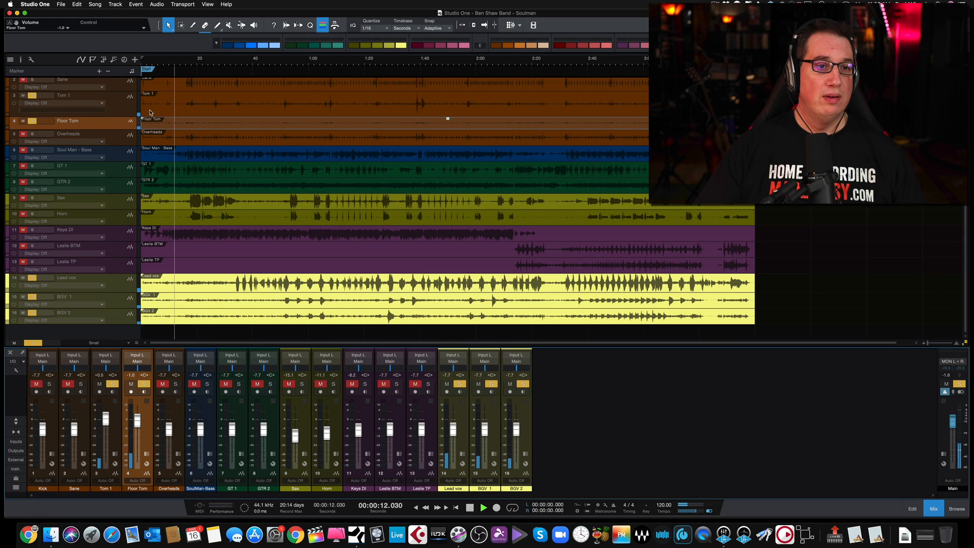
scroll(152, 158, up, 1)
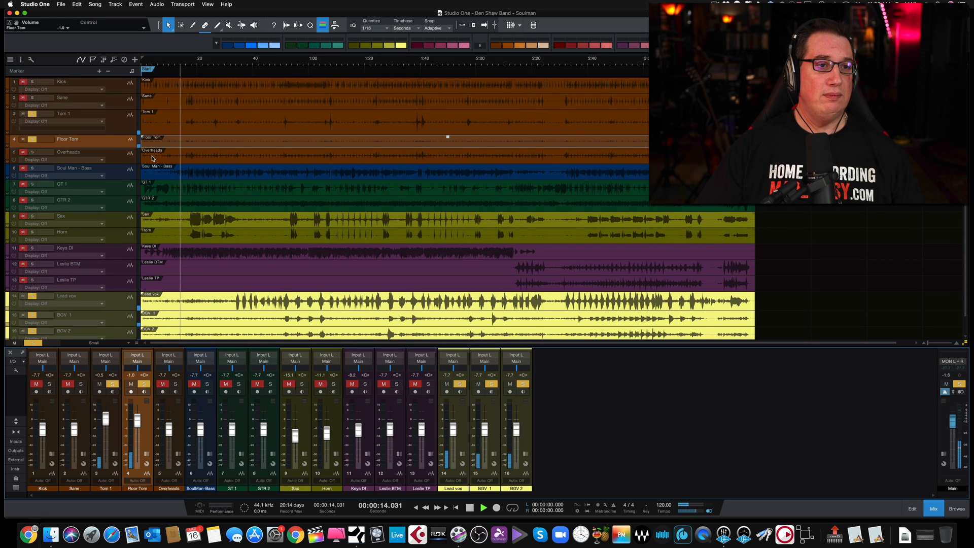
scroll(152, 158, down, 1)
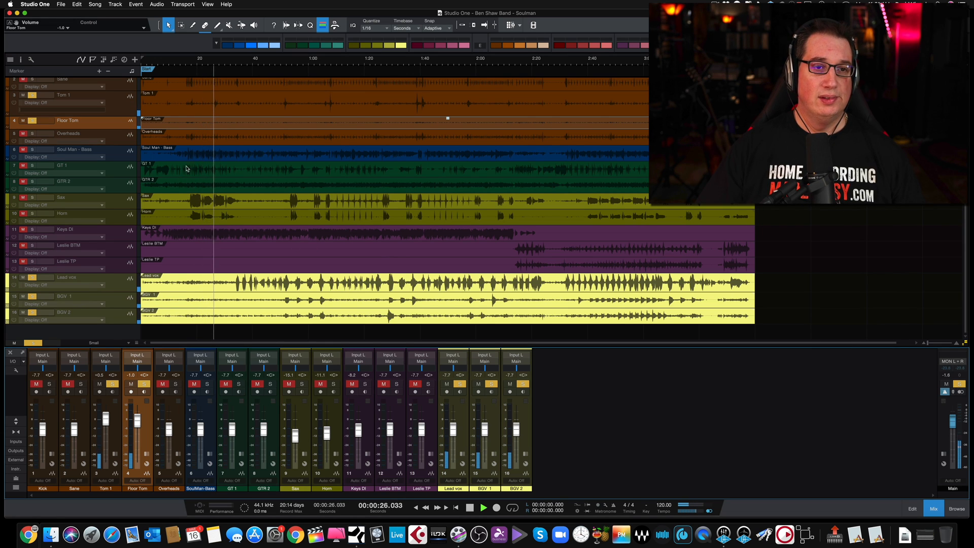
key(space)
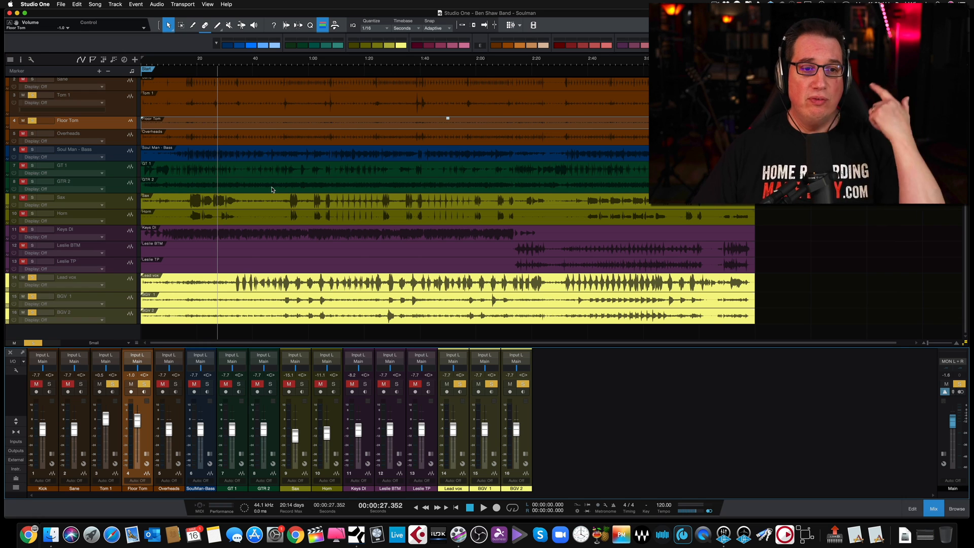
Select the Sax and Horn tracks and increase their heights together to enlarge both waveforms
click(122, 208)
shift+click(125, 220)
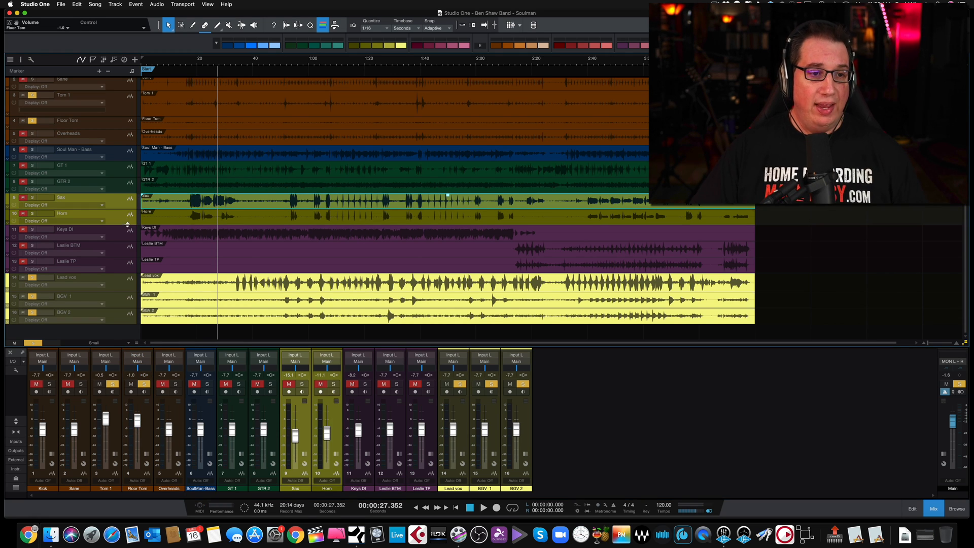
drag(127, 230, 122, 259)
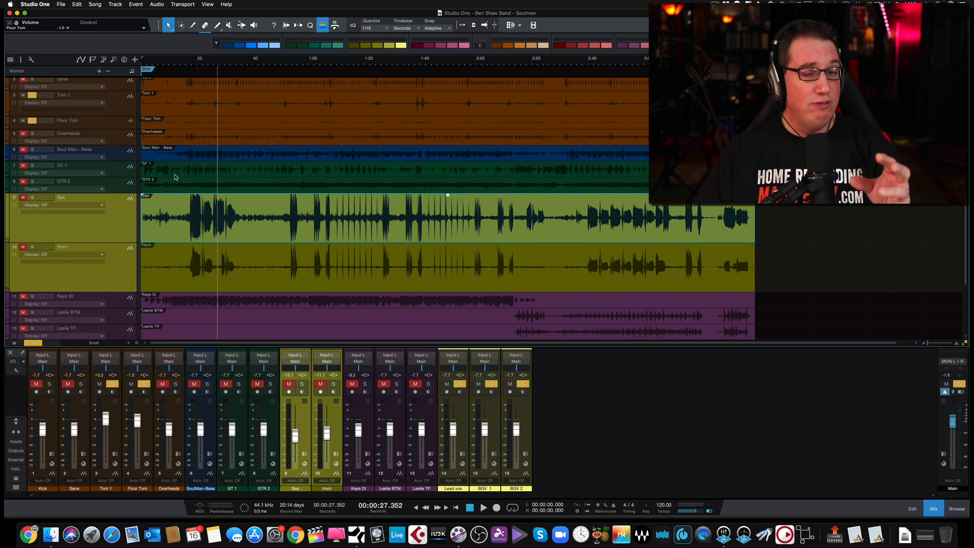
scroll(179, 176, up, 1)
scroll(186, 176, down, 5)
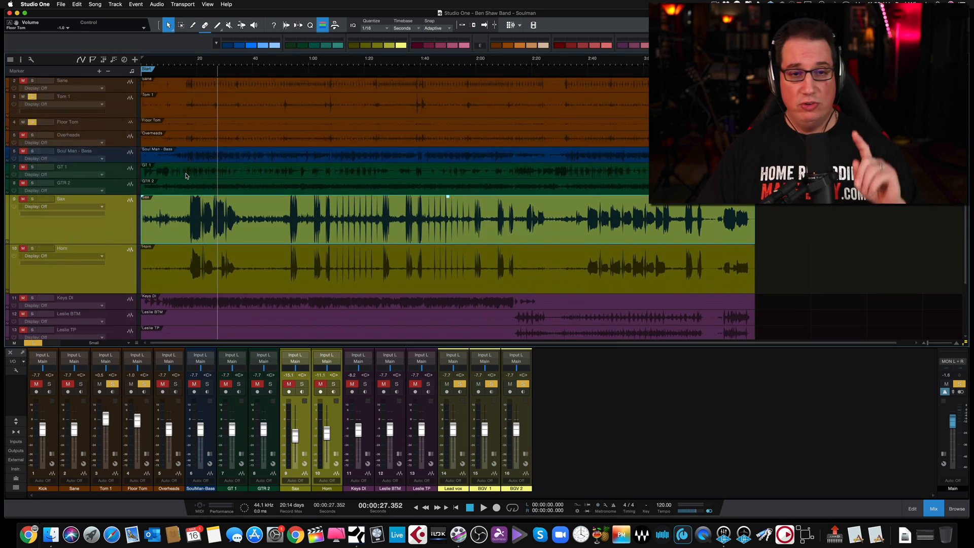